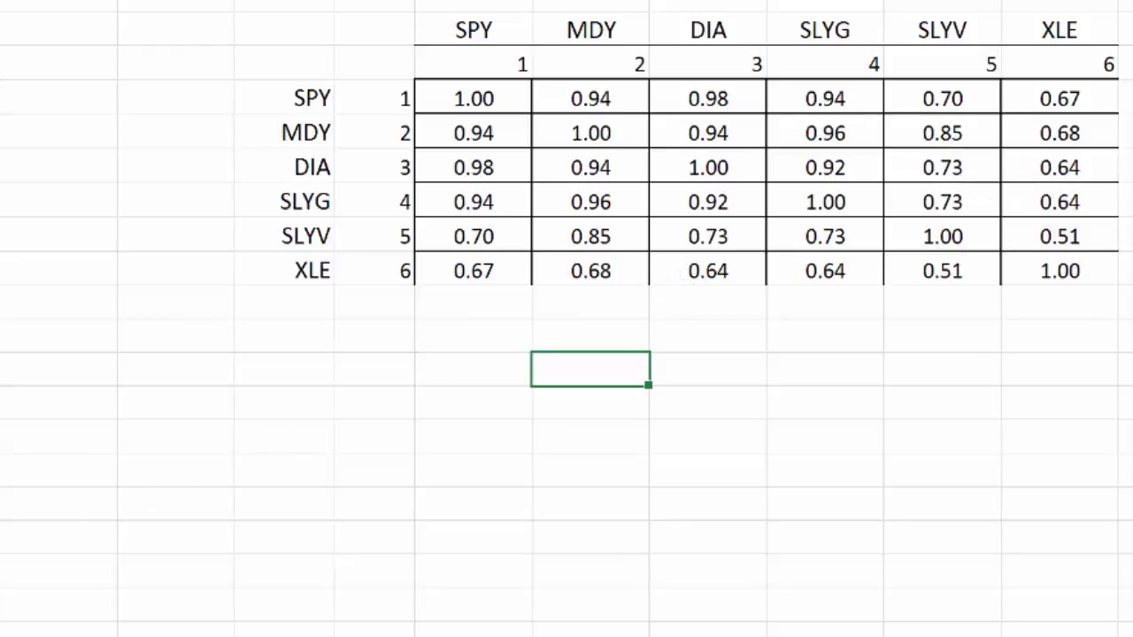
Step: Switch to the Model sheet and advance the model simulation to number 62
scroll(577, 429, "left", 5)
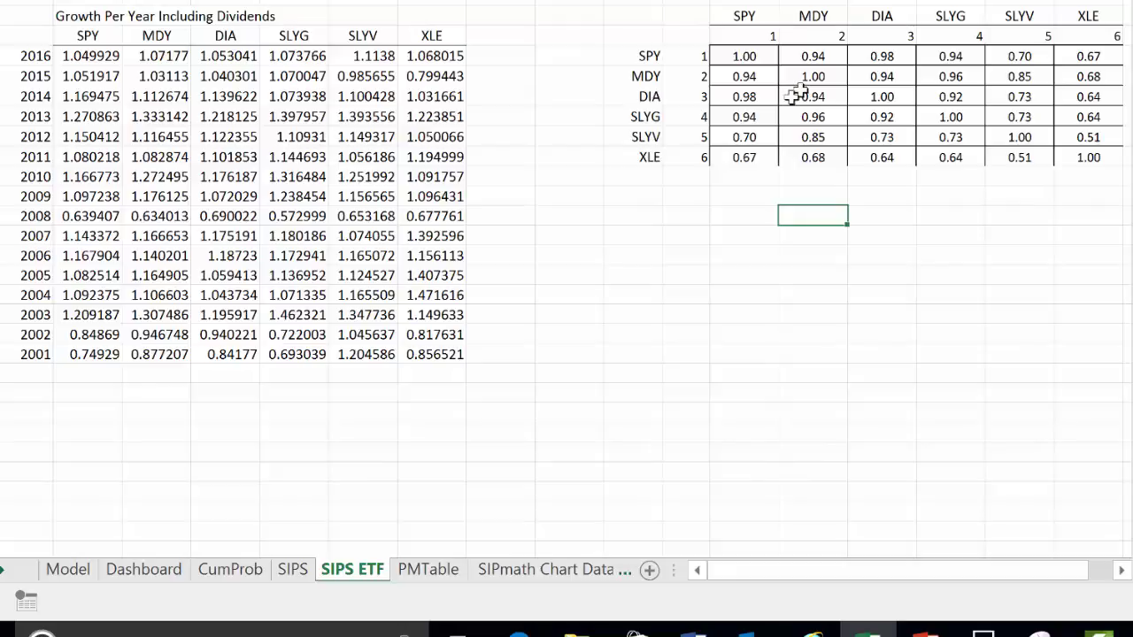
left_click(79, 568)
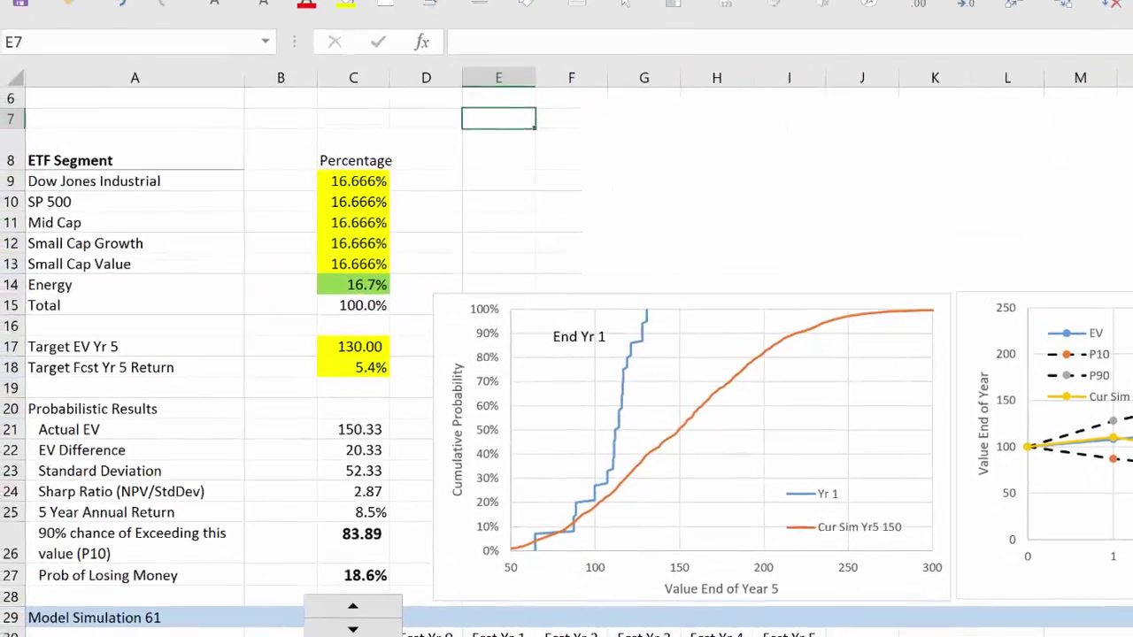
left_click(425, 146)
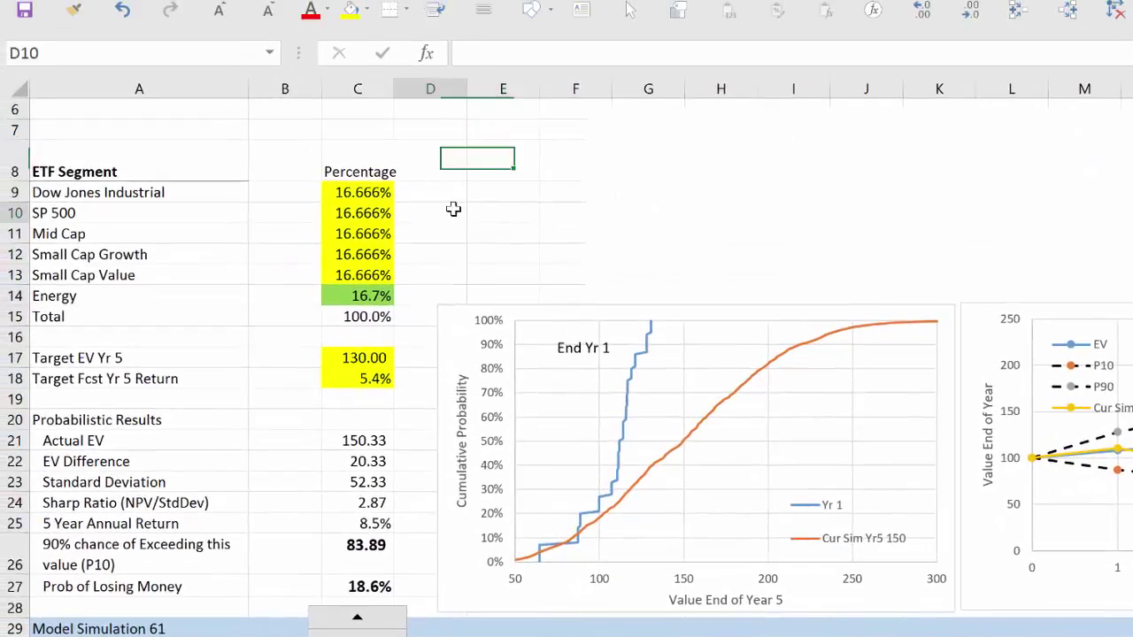
scroll(427, 145, "down", 2)
scroll(453, 209, "down", 3)
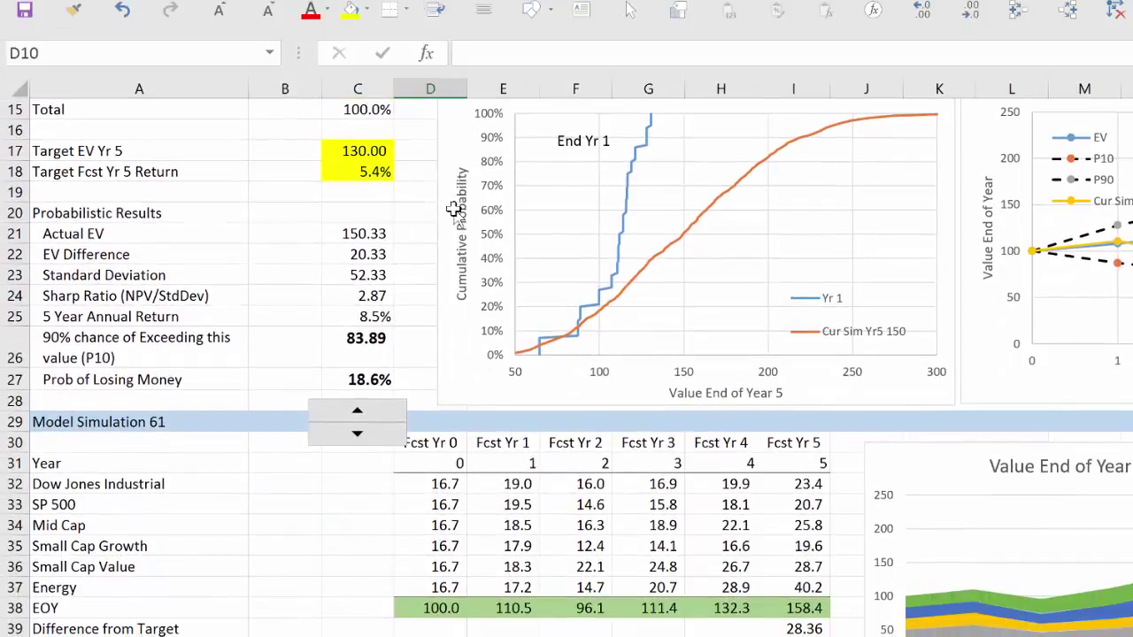
scroll(452, 209, "down", 3)
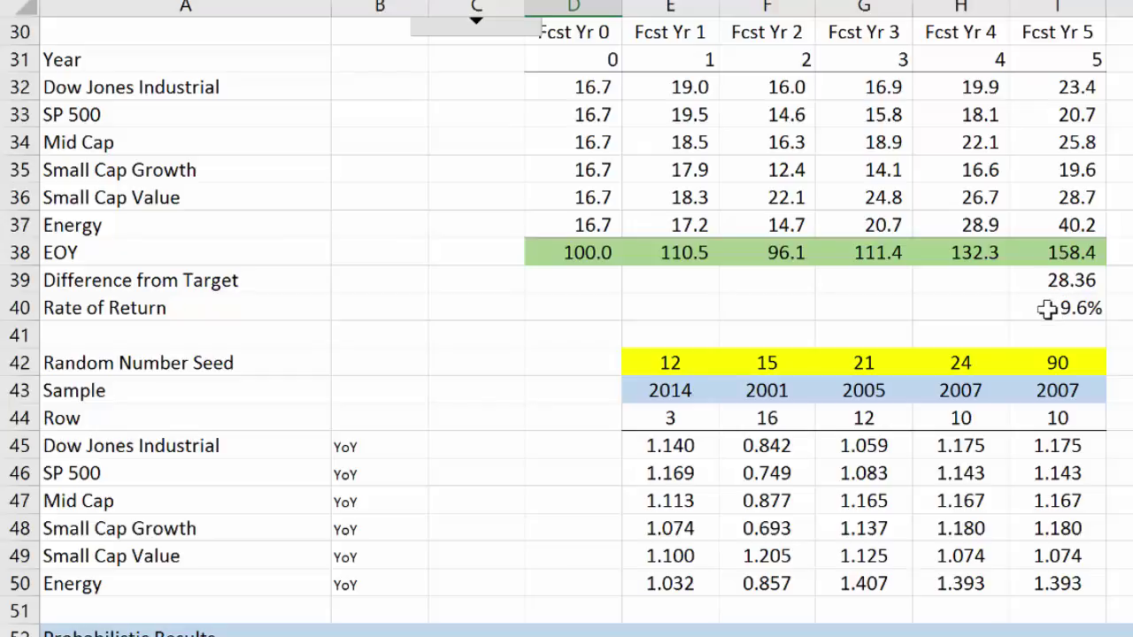
scroll(1062, 319, "up", 1)
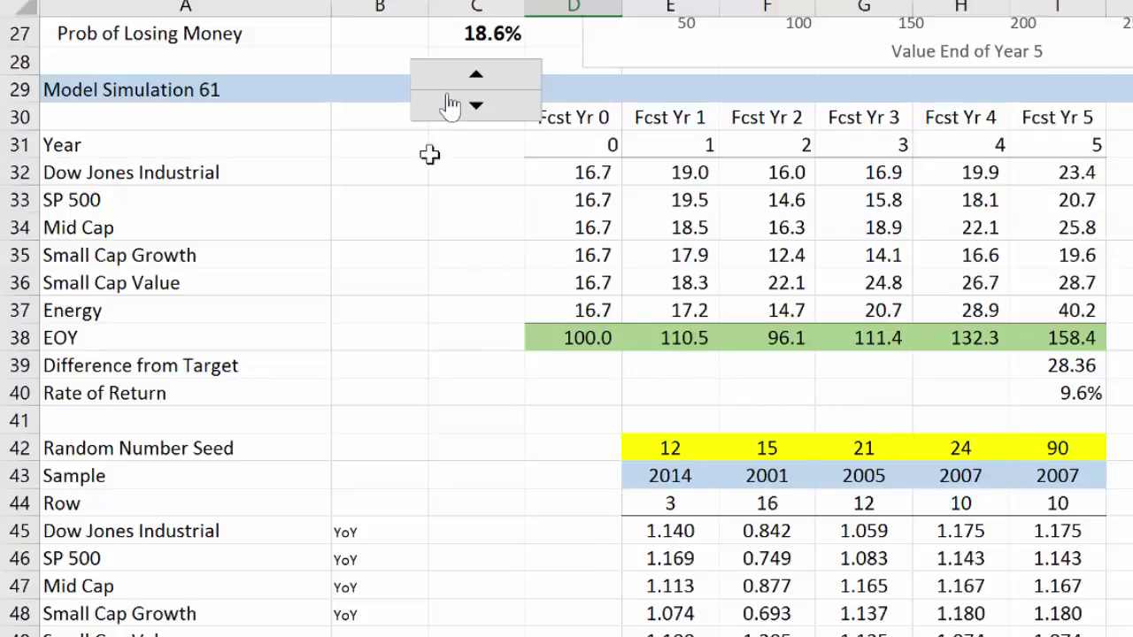
left_click(475, 78)
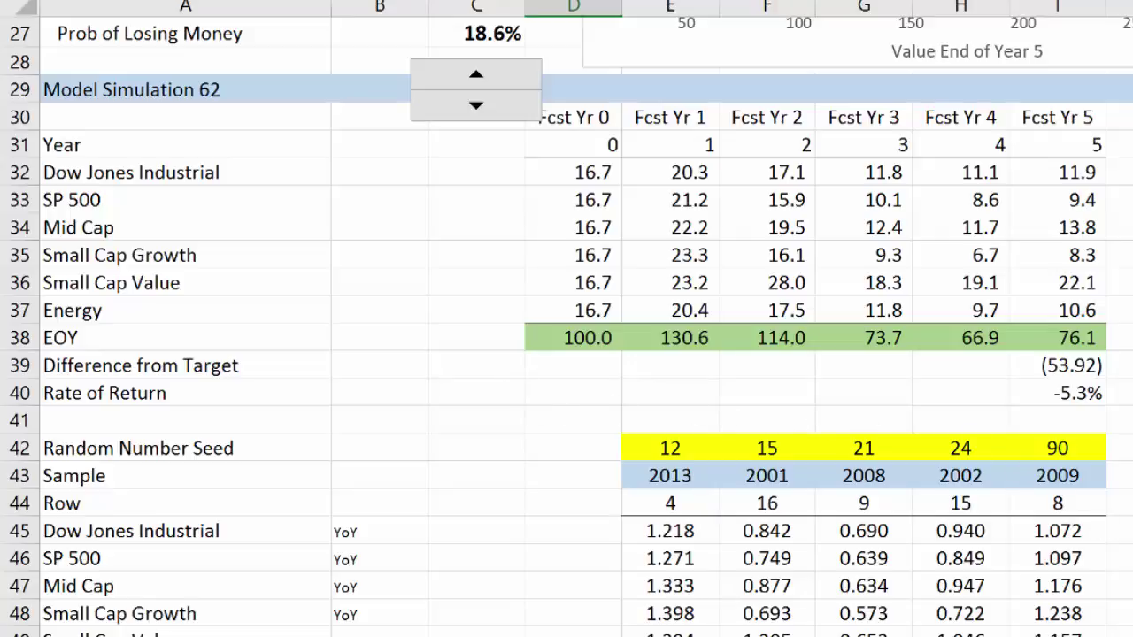
Step: Examine the cumulative probability chart, the yearly EV, P10, P90 and current simulation lines, and the P10 result
scroll(566, 319, "up", 5)
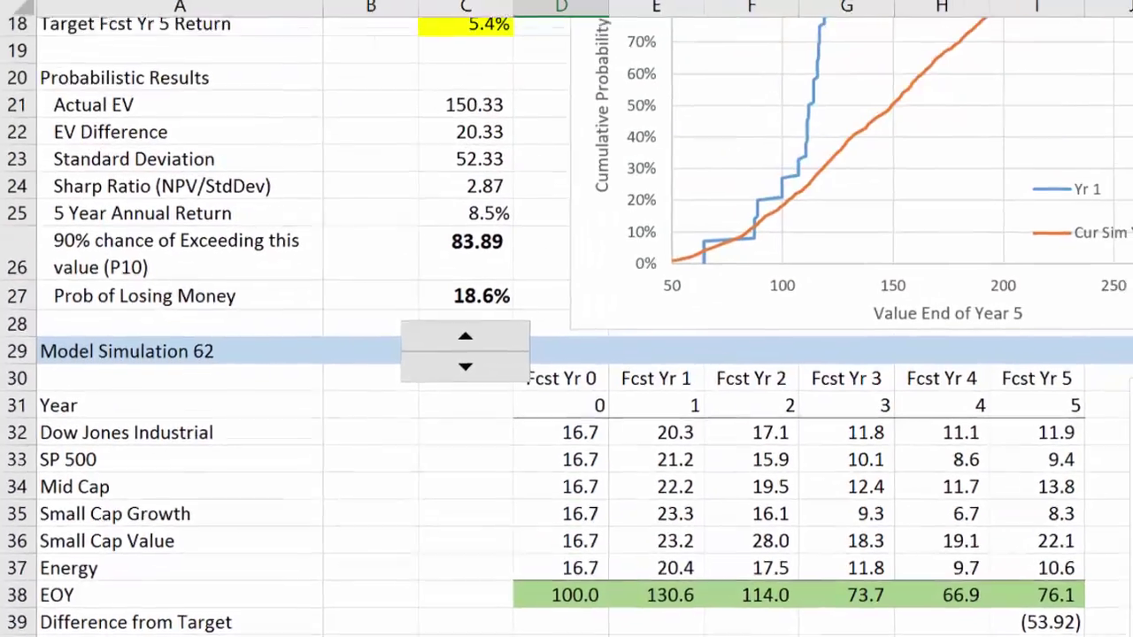
scroll(566, 318, "up", 2)
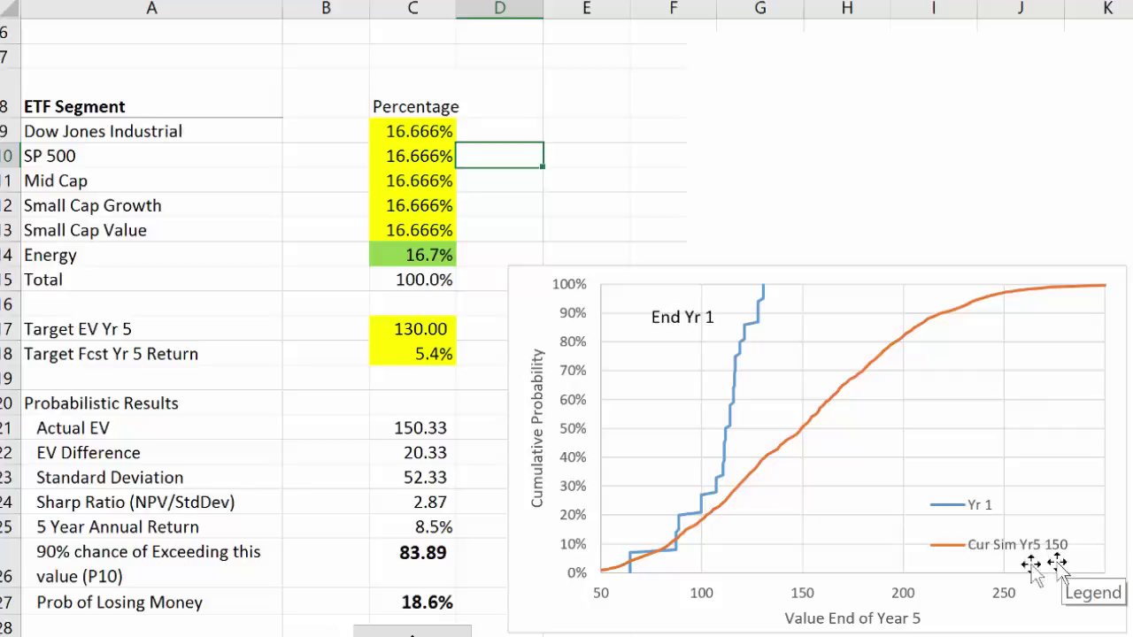
mouse_move(806, 434)
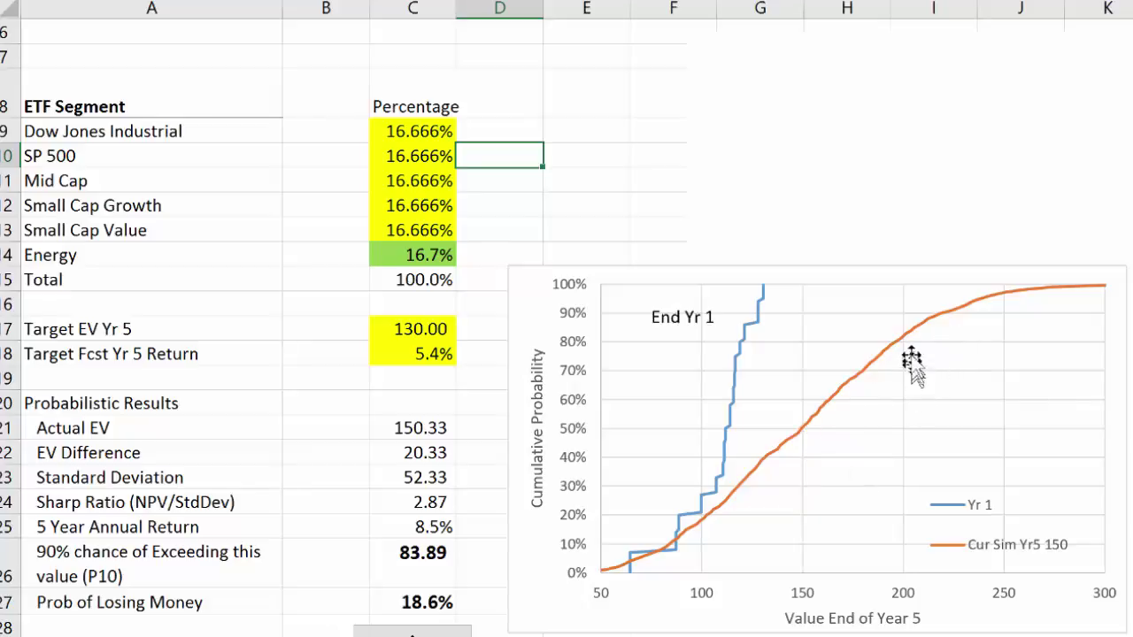
mouse_move(904, 345)
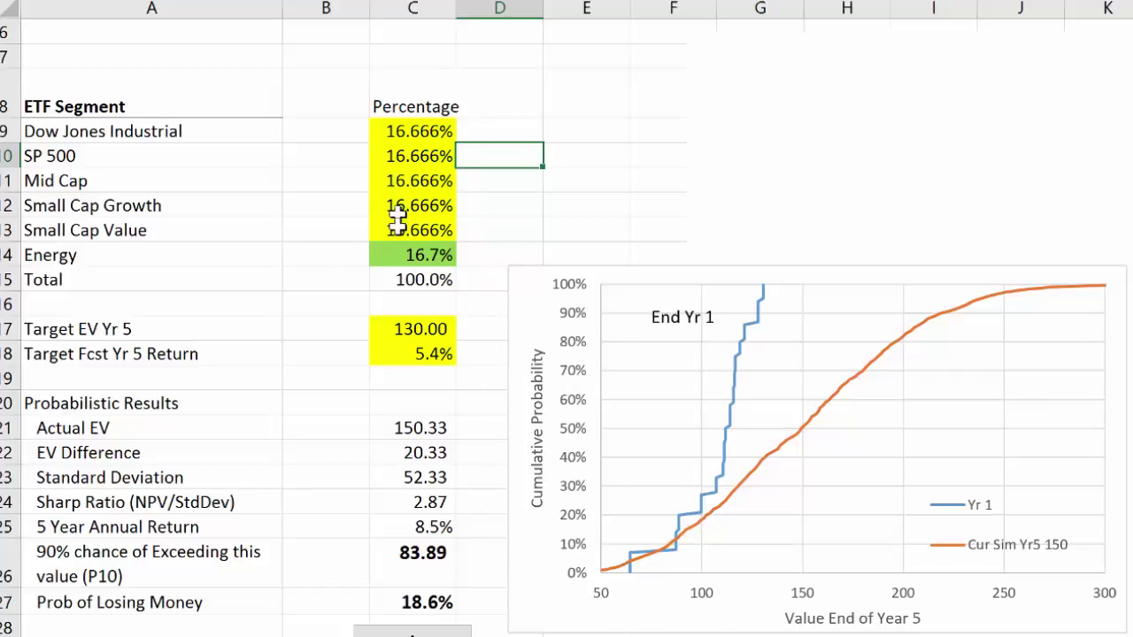
scroll(398, 183, "right", 6)
scroll(567, 177, "right", 1)
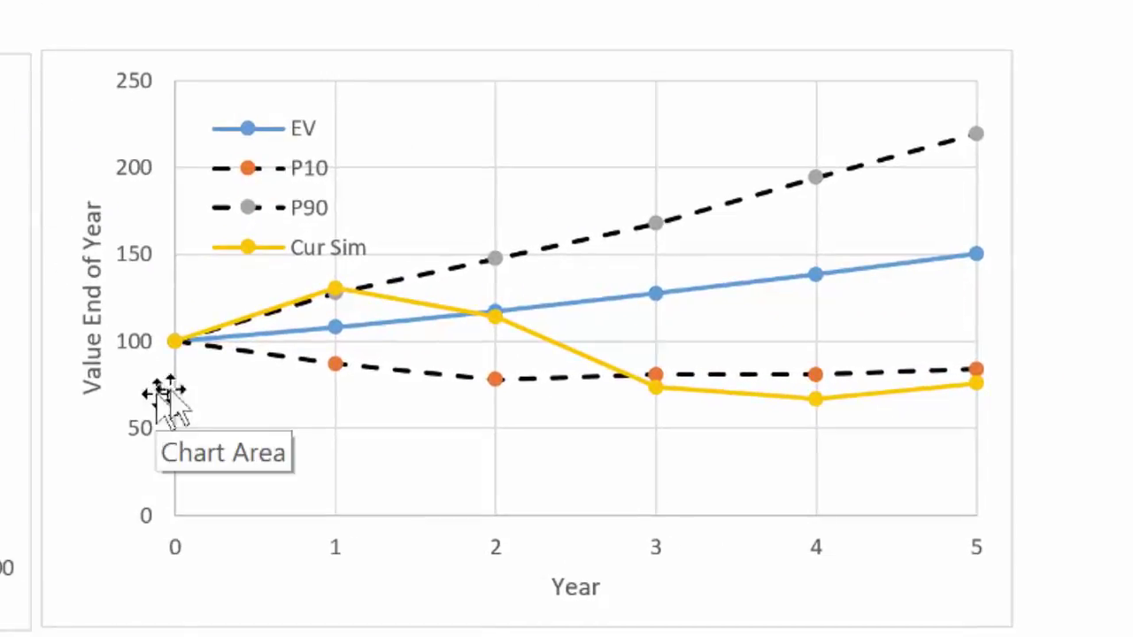
mouse_move(221, 354)
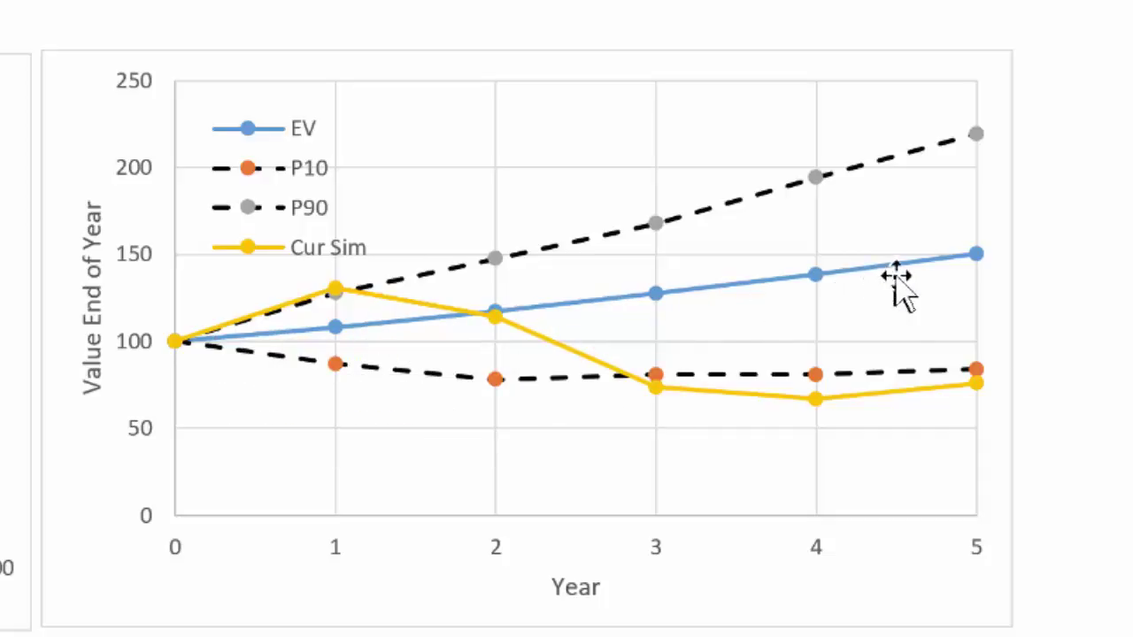
mouse_move(937, 261)
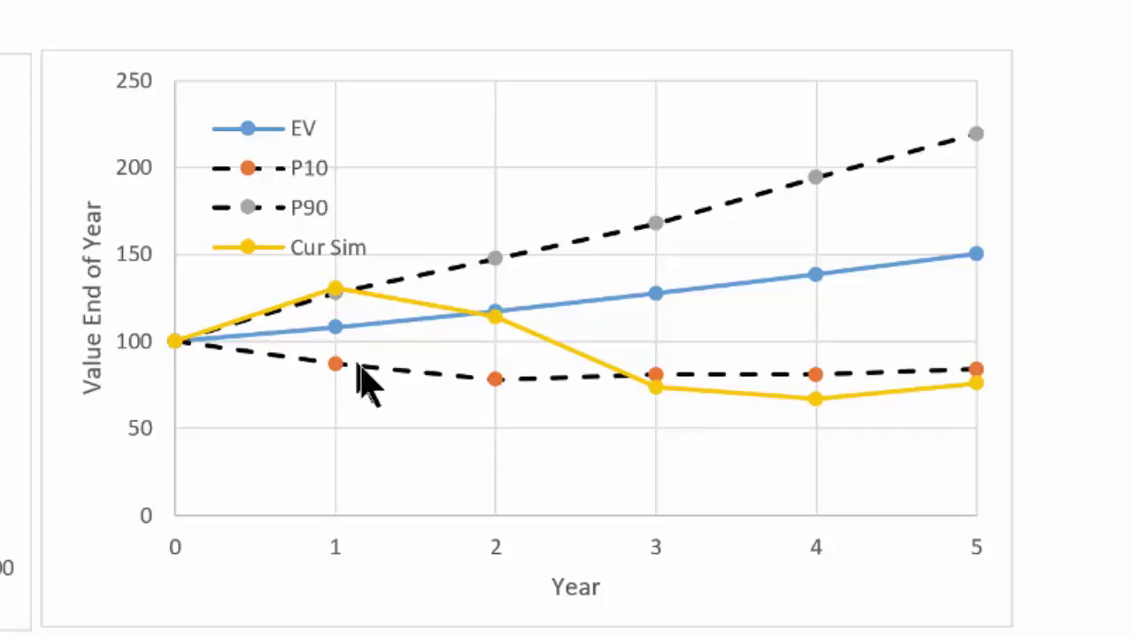
mouse_move(839, 403)
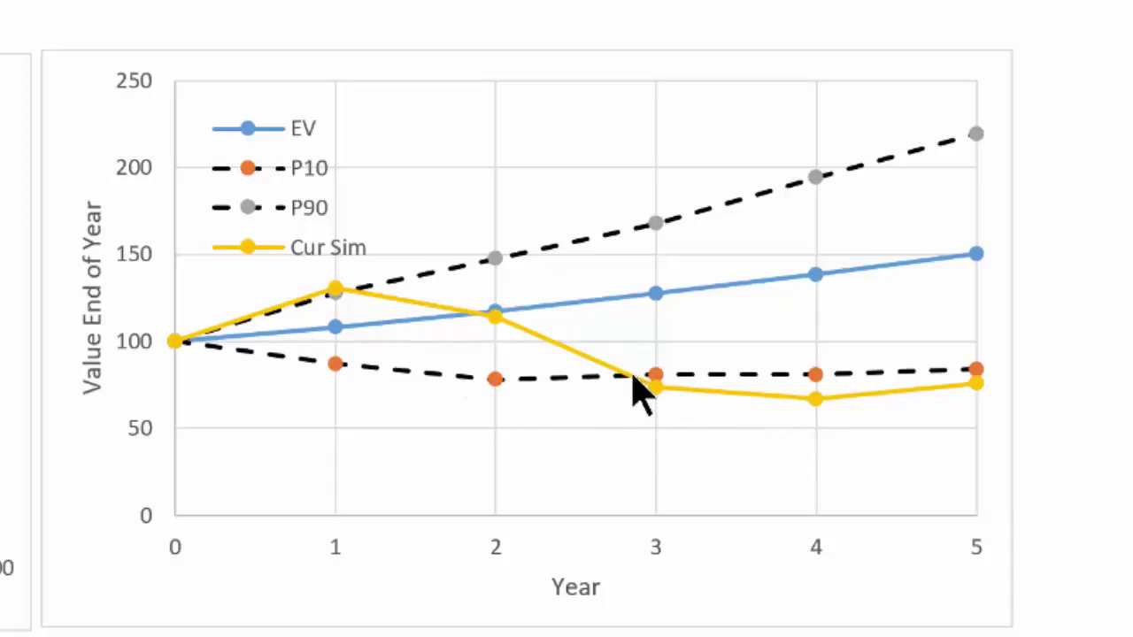
mouse_move(634, 374)
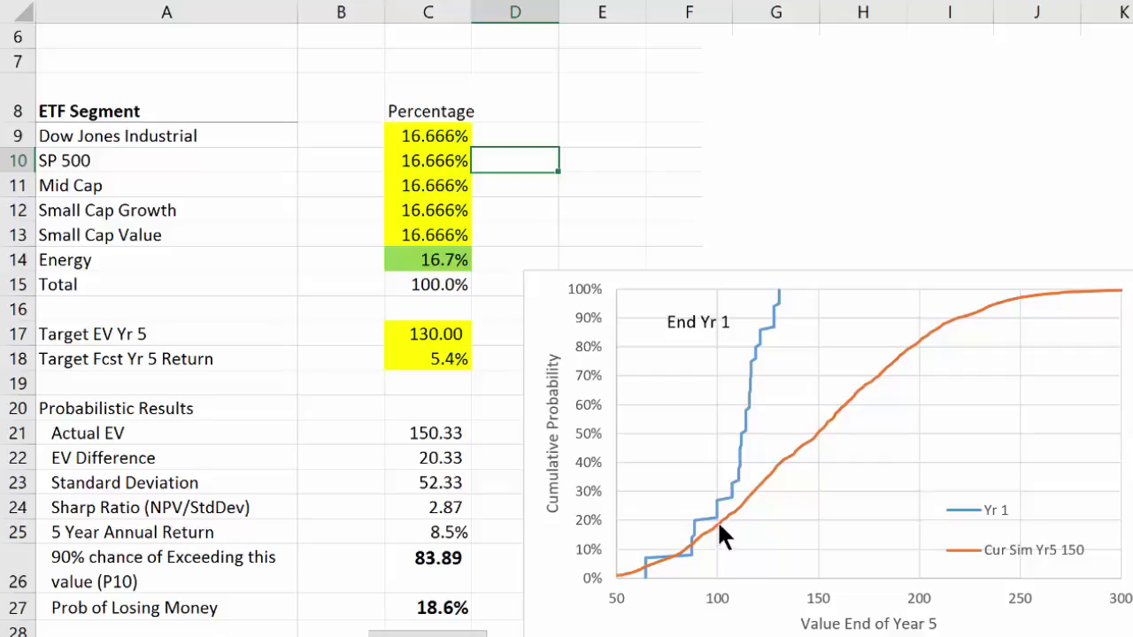
mouse_move(679, 557)
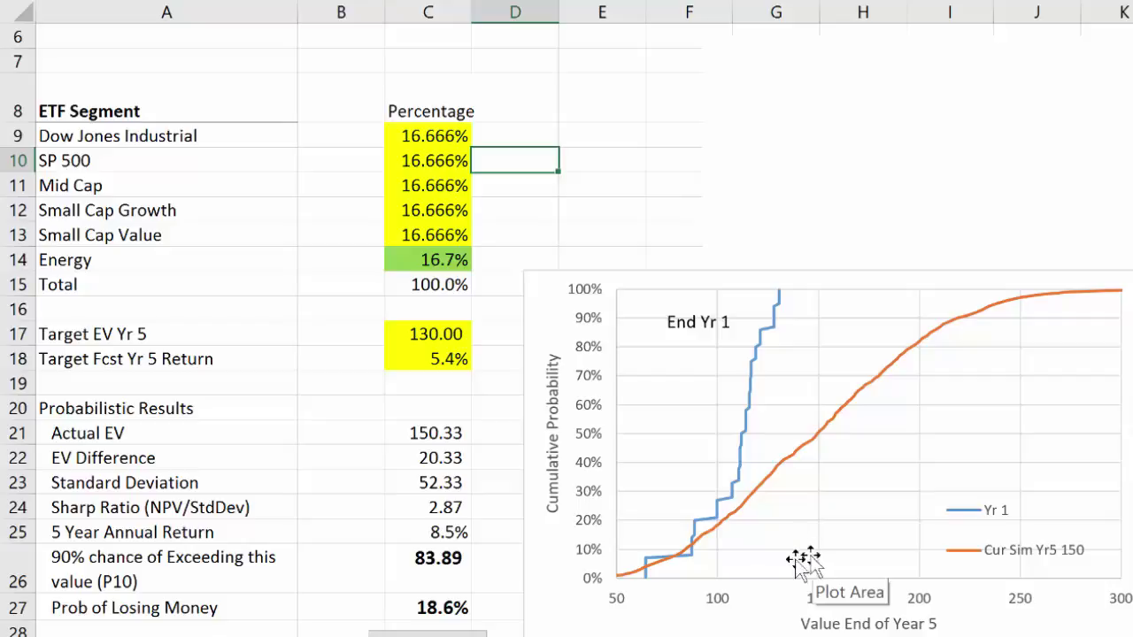
left_click(425, 570)
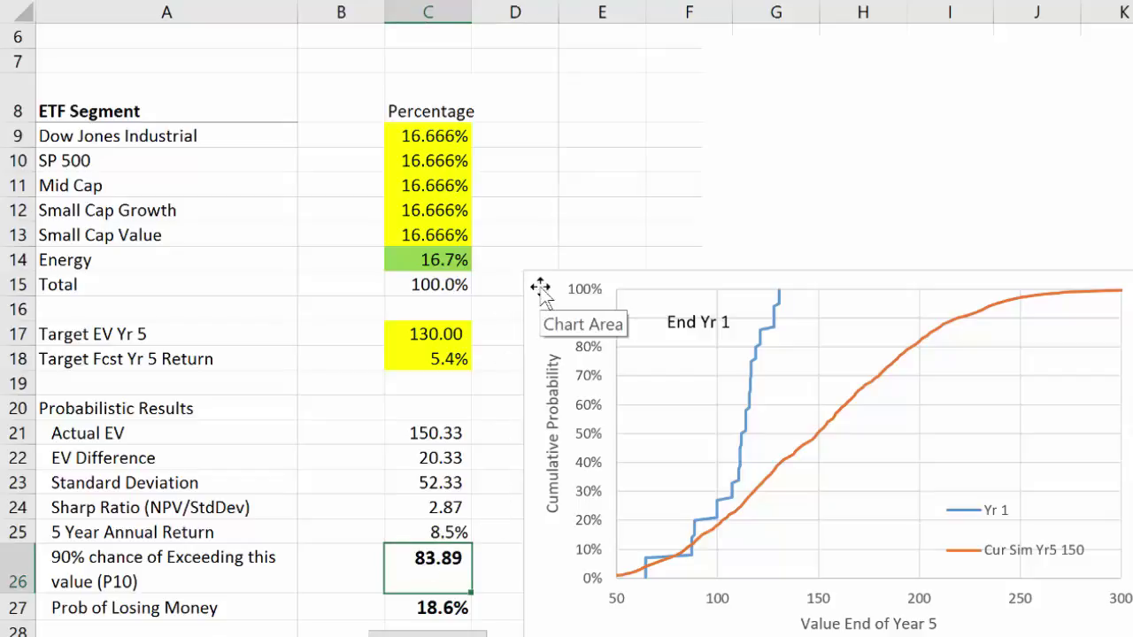
Step: Move the cumulative probability chart clear of column E and copy C9:C27 into column E from E9 as values with formatting
left_click_drag(540, 288, 805, 147)
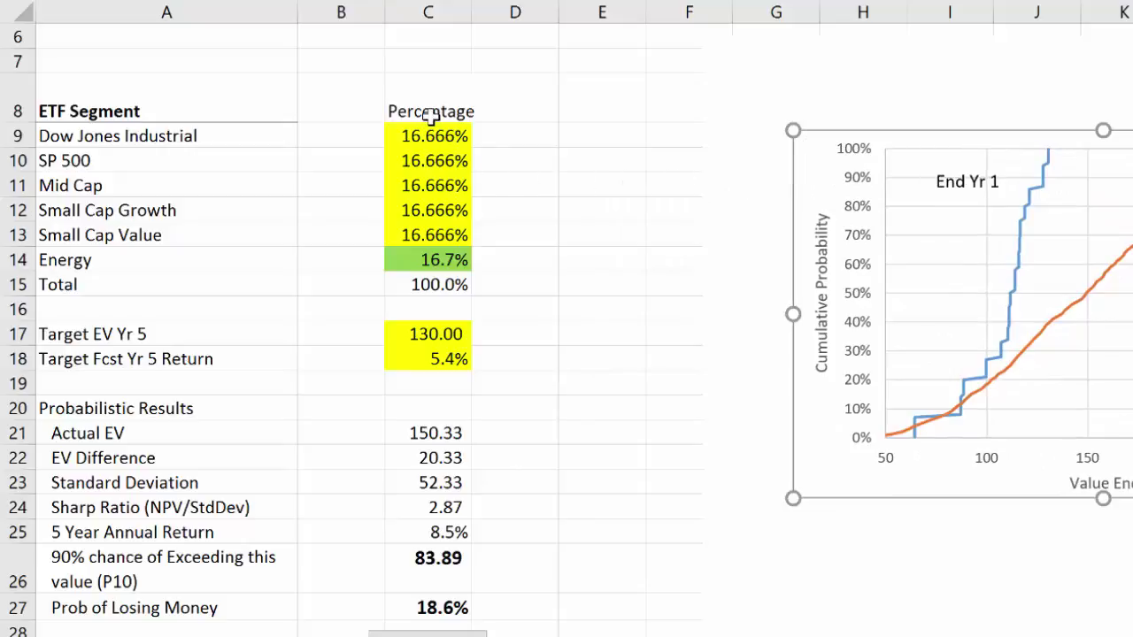
left_click_drag(431, 133, 410, 607)
key("ctrl+c")
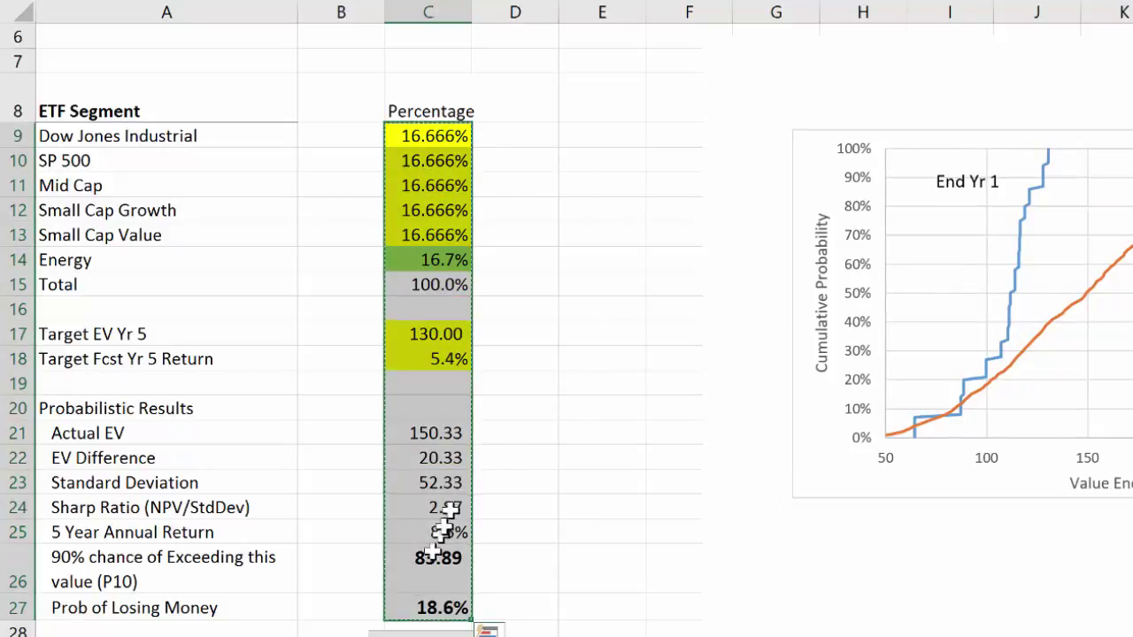
left_click(589, 139)
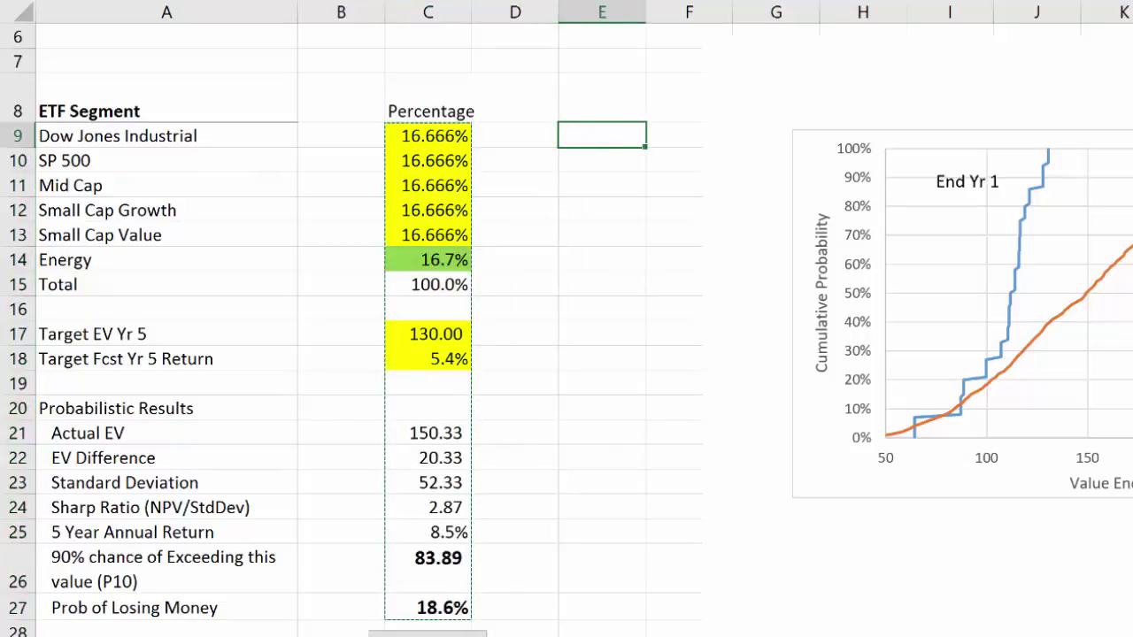
key("alt+h")
key("v")
key("v")
key("ctrl+v")
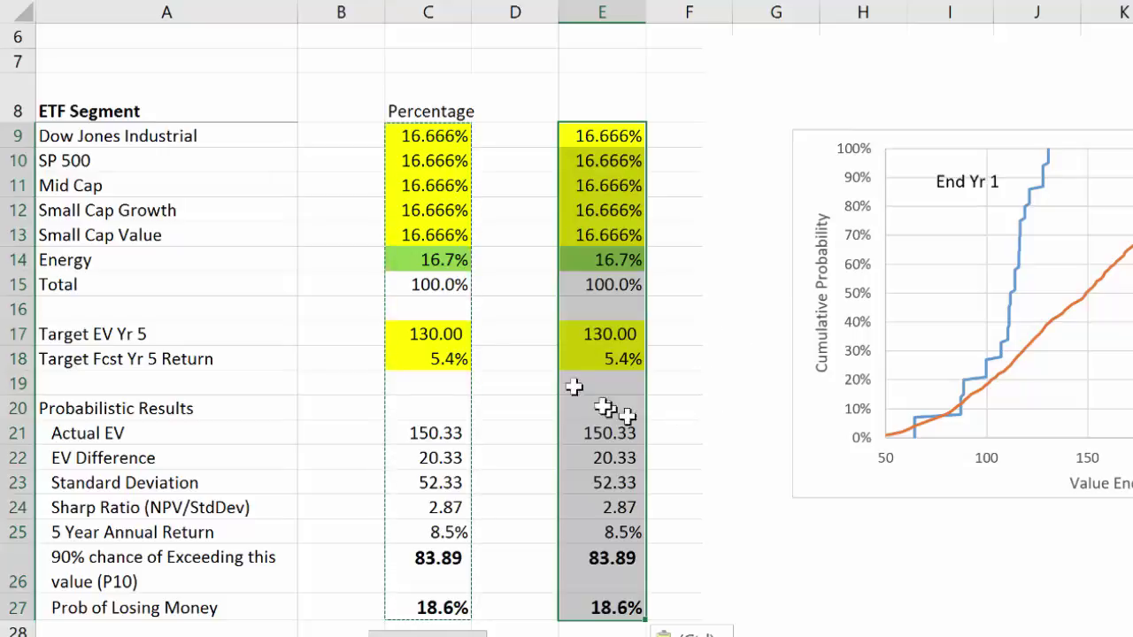
Step: Set the Dow Jones Industrial percentage to 100% and SP 500, Mid Cap, Small Cap Growth and Small Cap Value to 0%
left_click(416, 134)
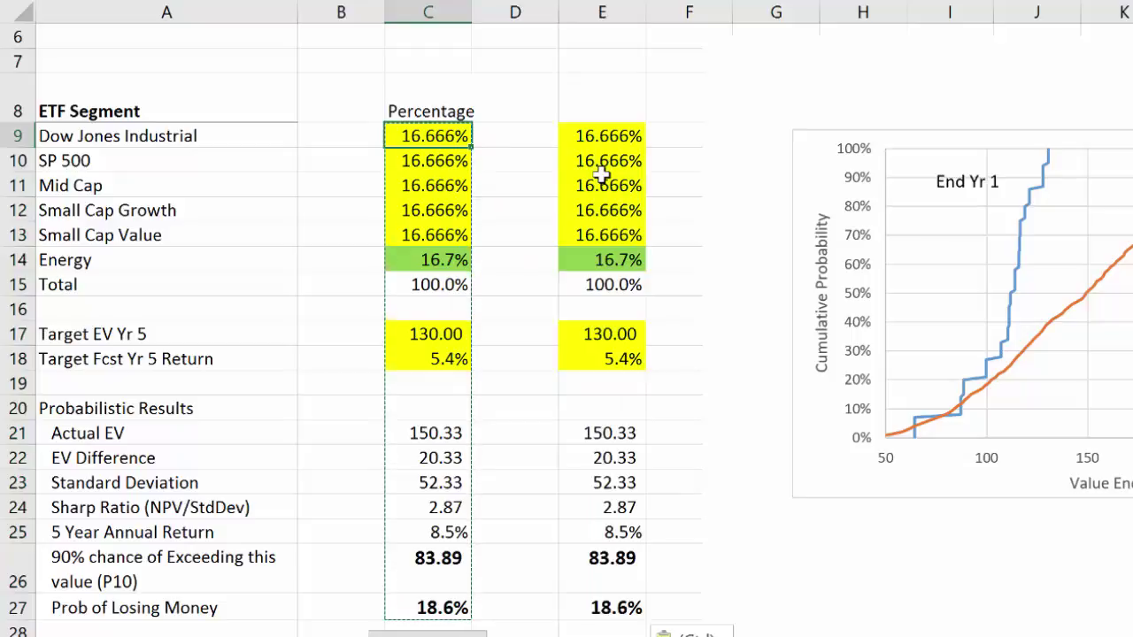
type("100")
key("Return")
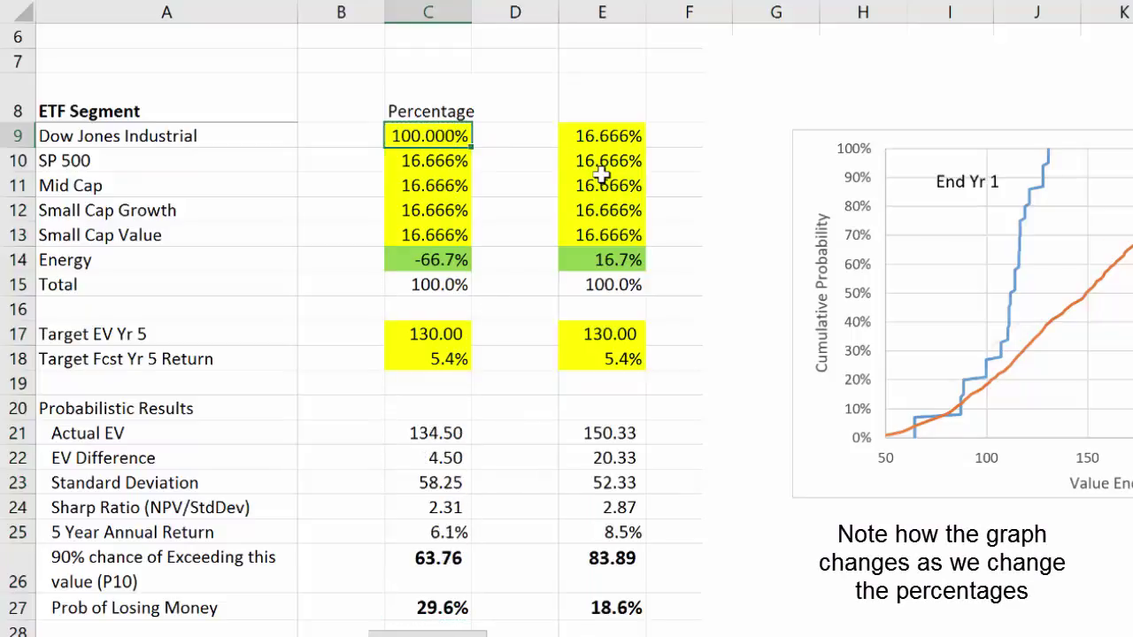
type("0")
key("Return")
type("000")
key("Return")
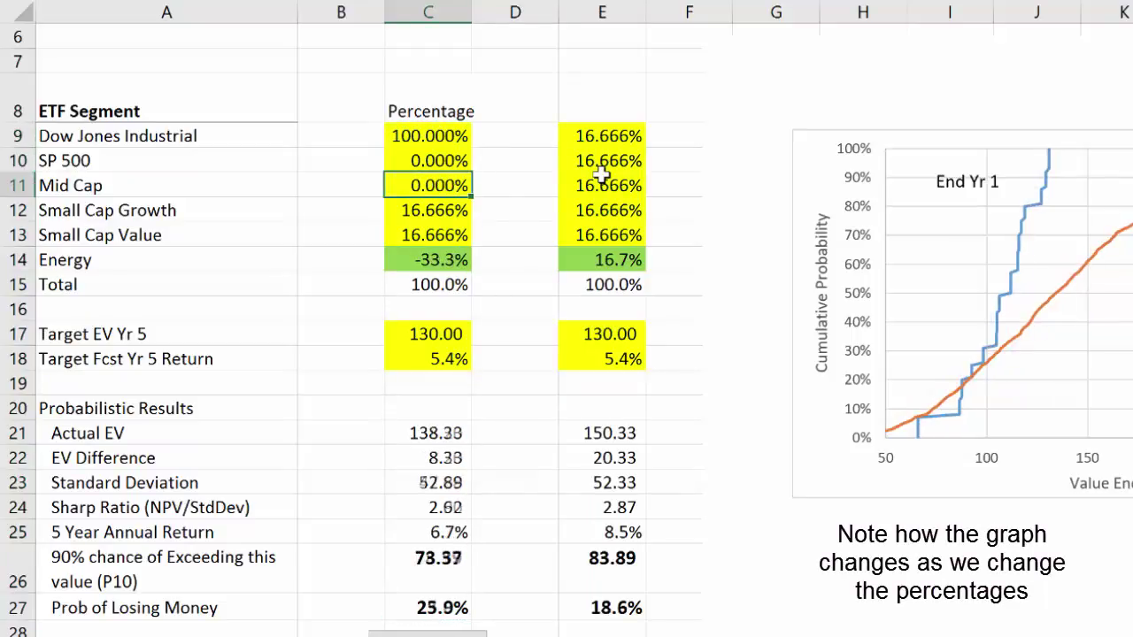
type("0")
key("Return")
type("0")
key("Return")
left_click(430, 235)
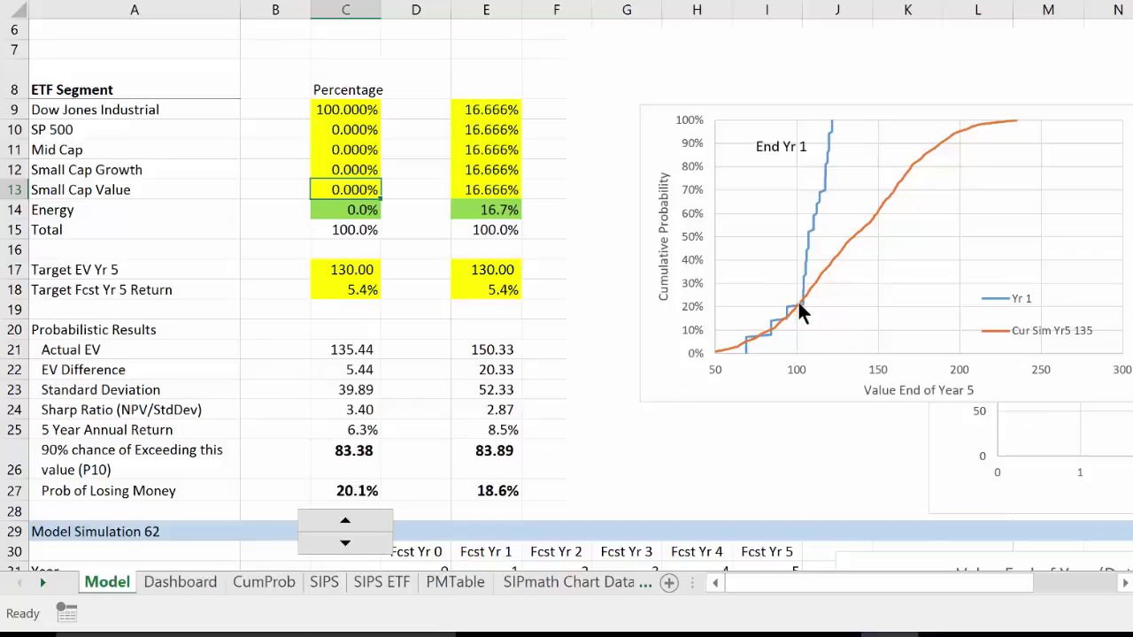
Step: Set the Solver objective to maximize the P10 value in C26, solve by changing C9:C13, and keep the solution
mouse_move(795, 303)
left_click(333, 453)
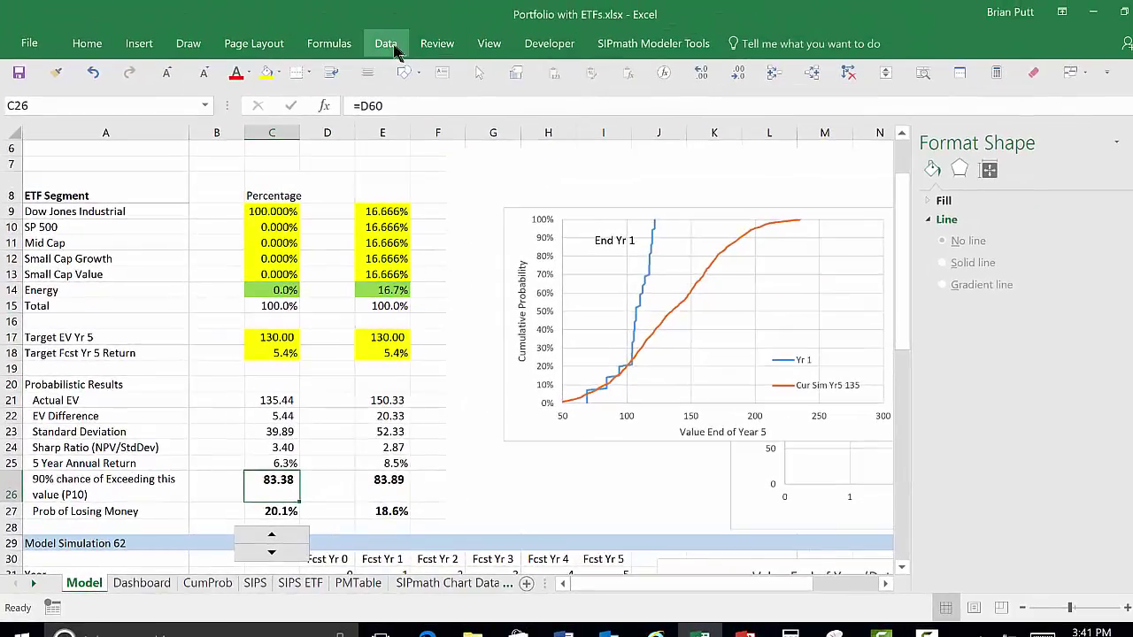
left_click(387, 44)
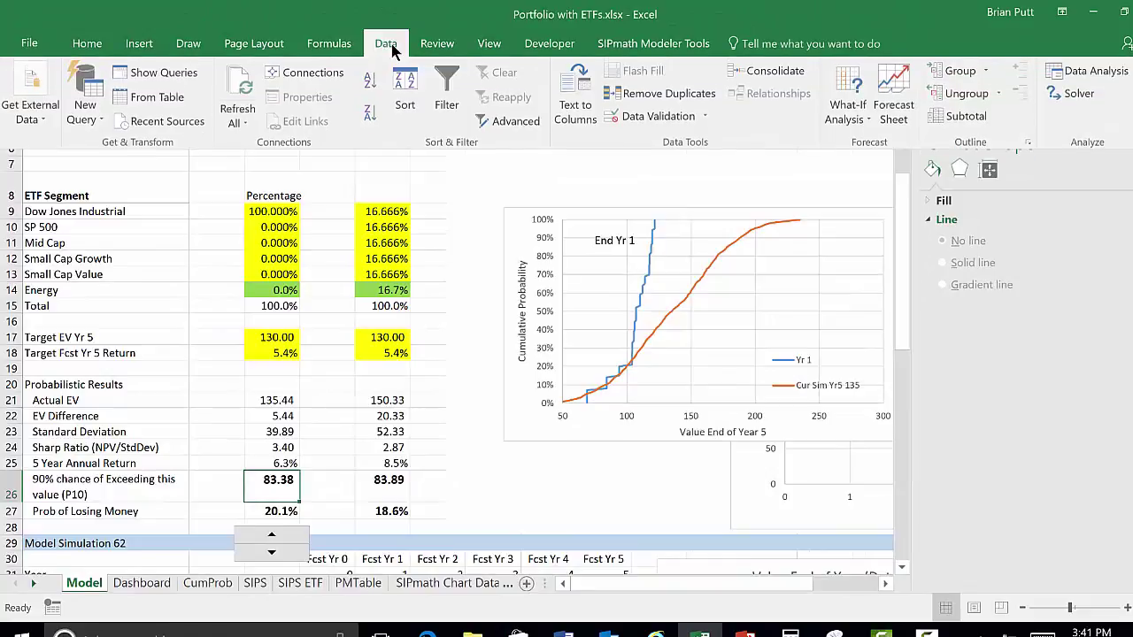
left_click(1078, 95)
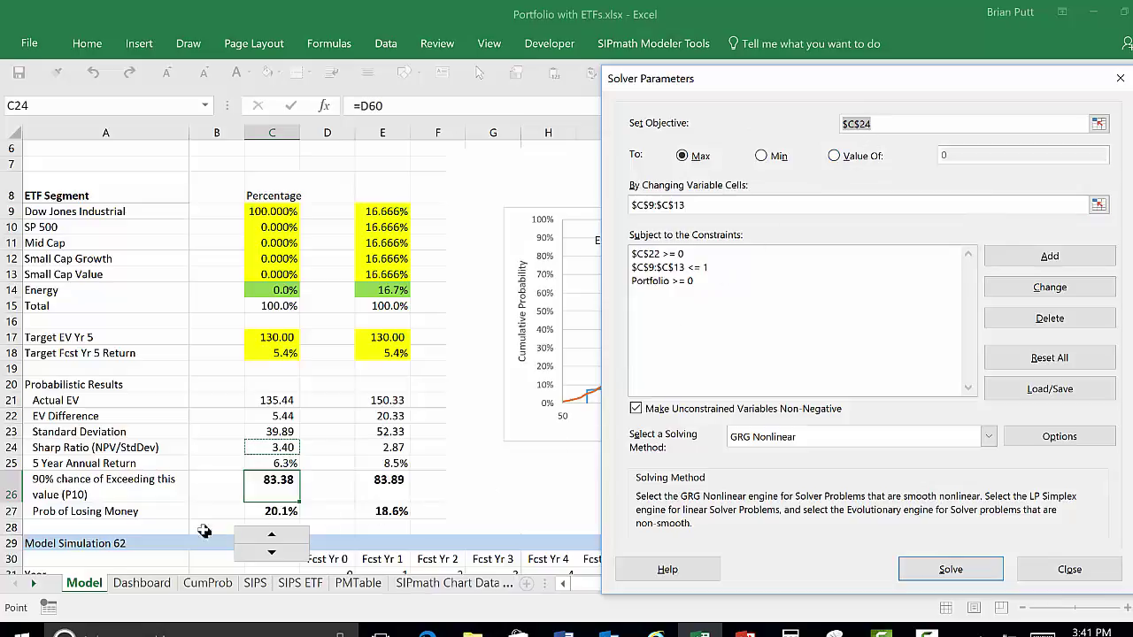
left_click(1098, 123)
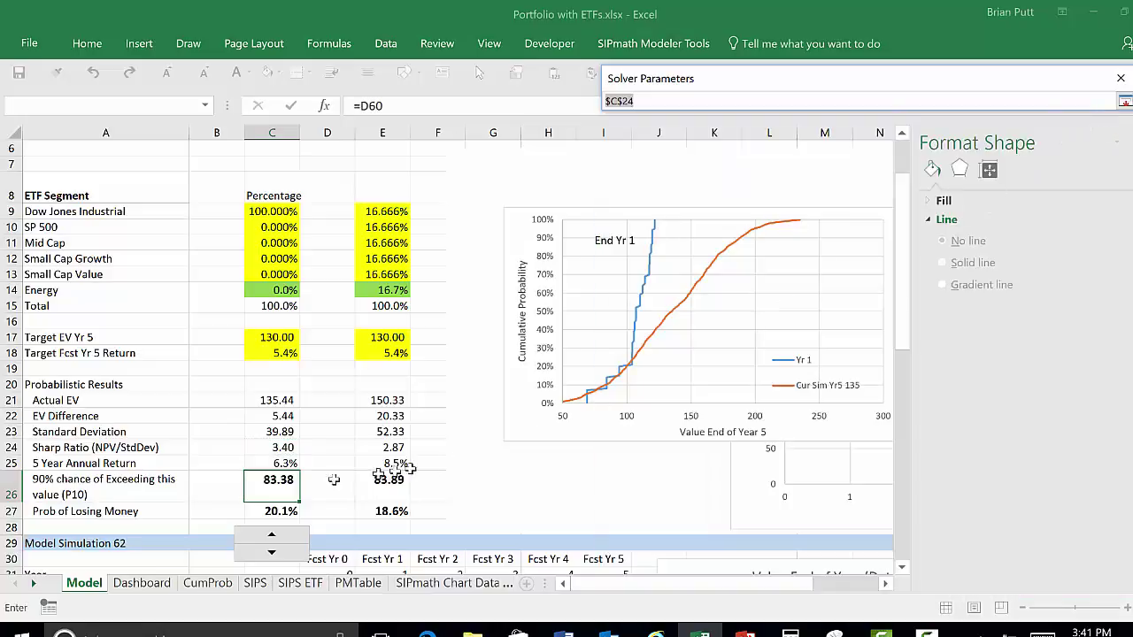
left_click(270, 485)
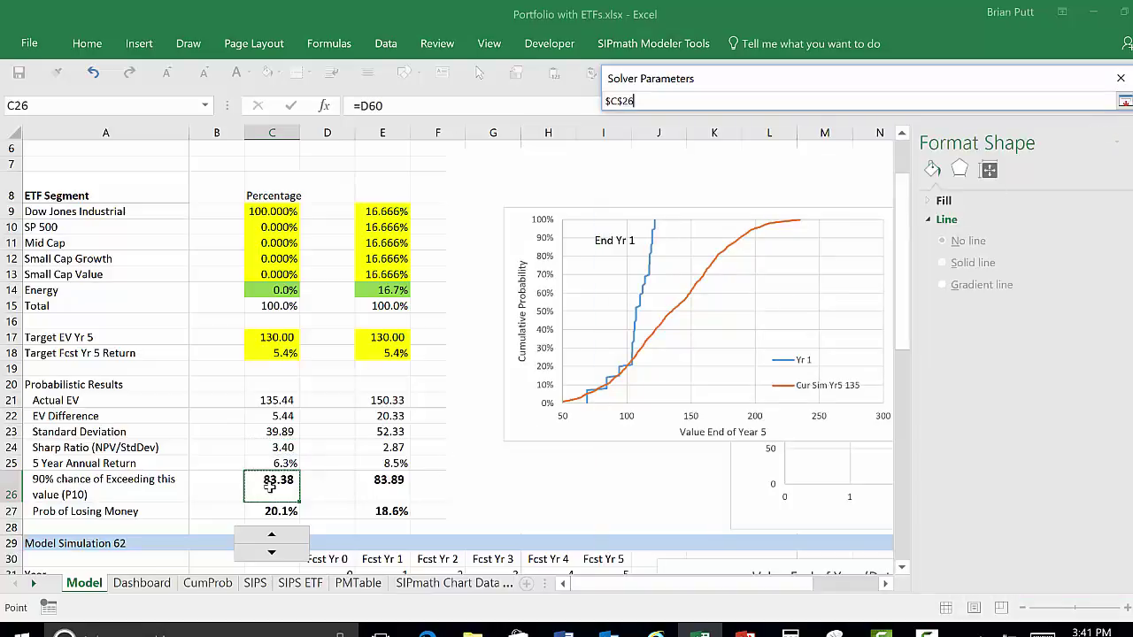
key("Return")
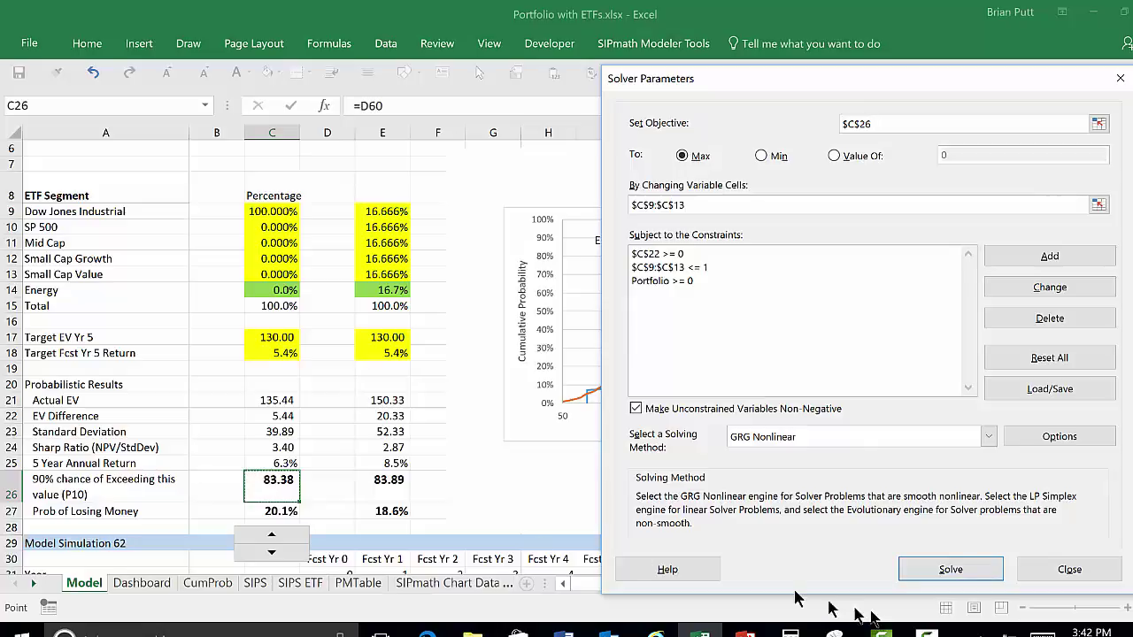
left_click(949, 569)
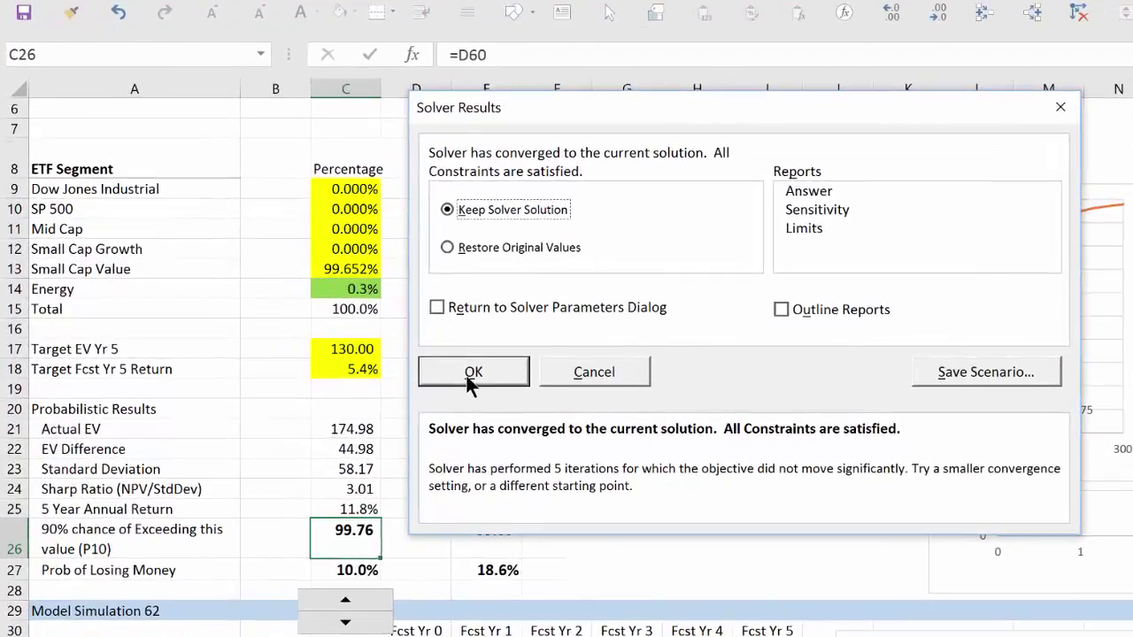
left_click(361, 356)
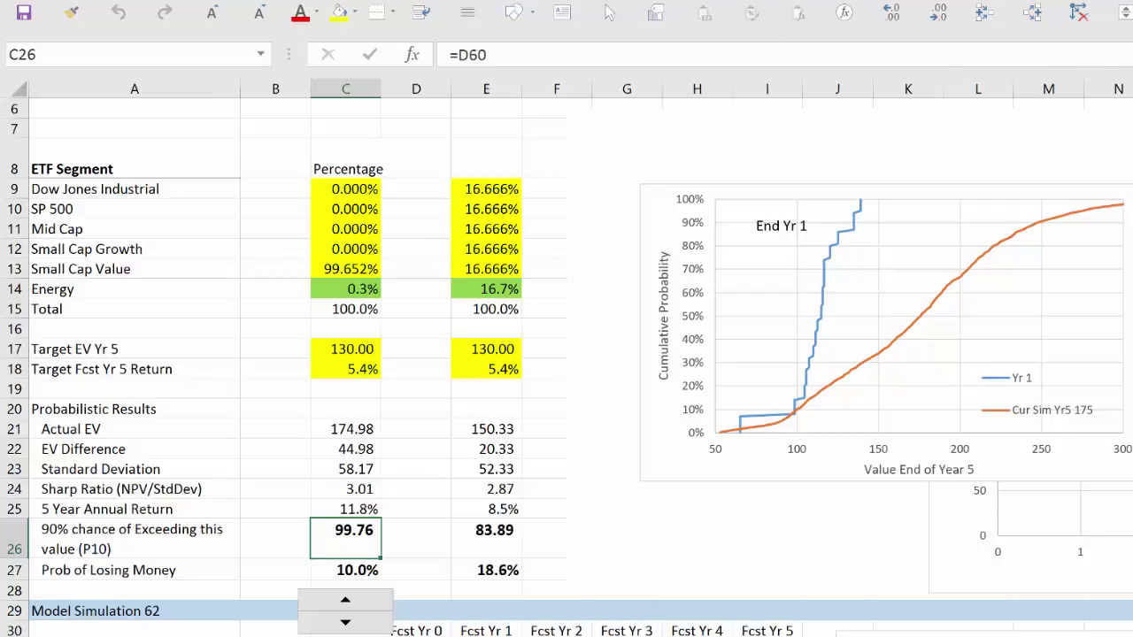
Step: Add a Solver constraint limiting the Small Cap Value percentage in C13 to at most 0.25, and close Solver without solving
left_click(926, 89)
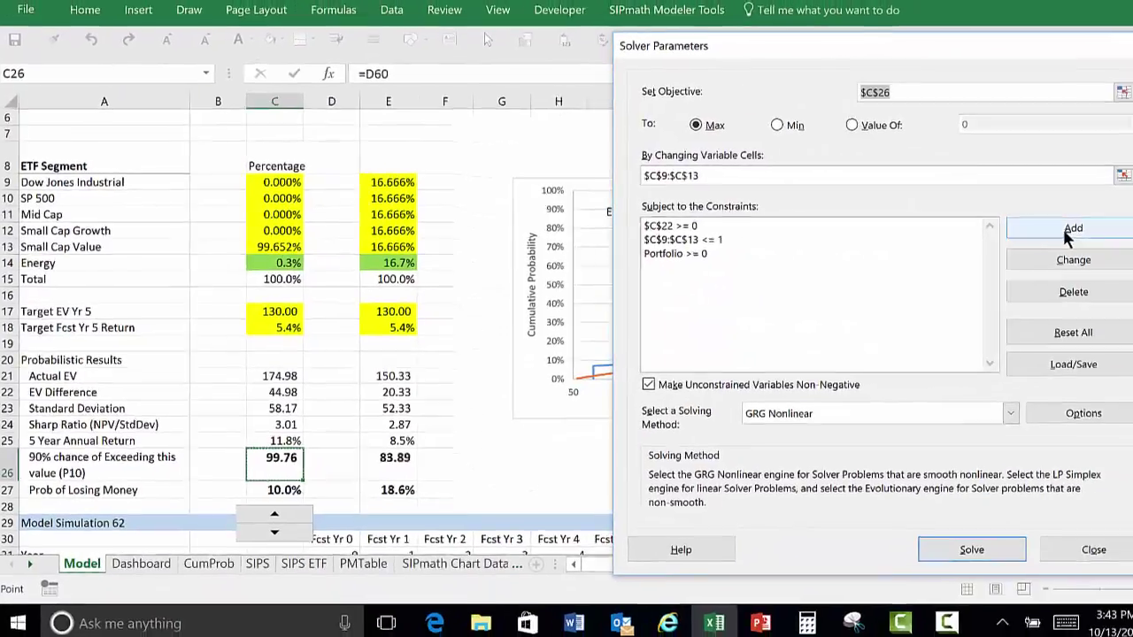
left_click(1043, 225)
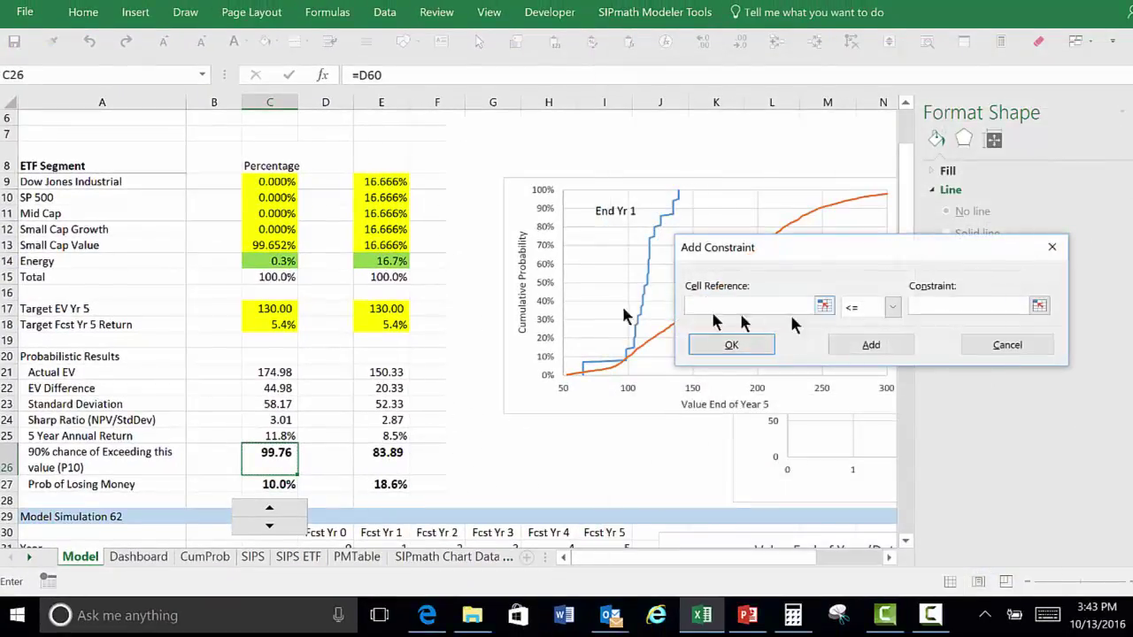
left_click(247, 246)
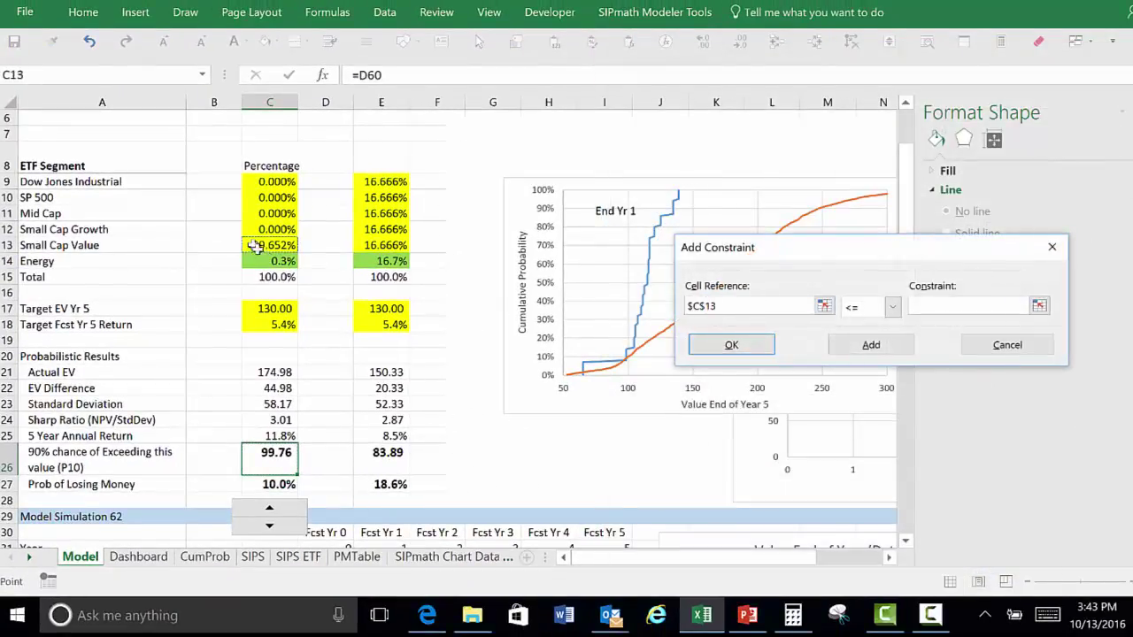
left_click(925, 304)
type(".2")
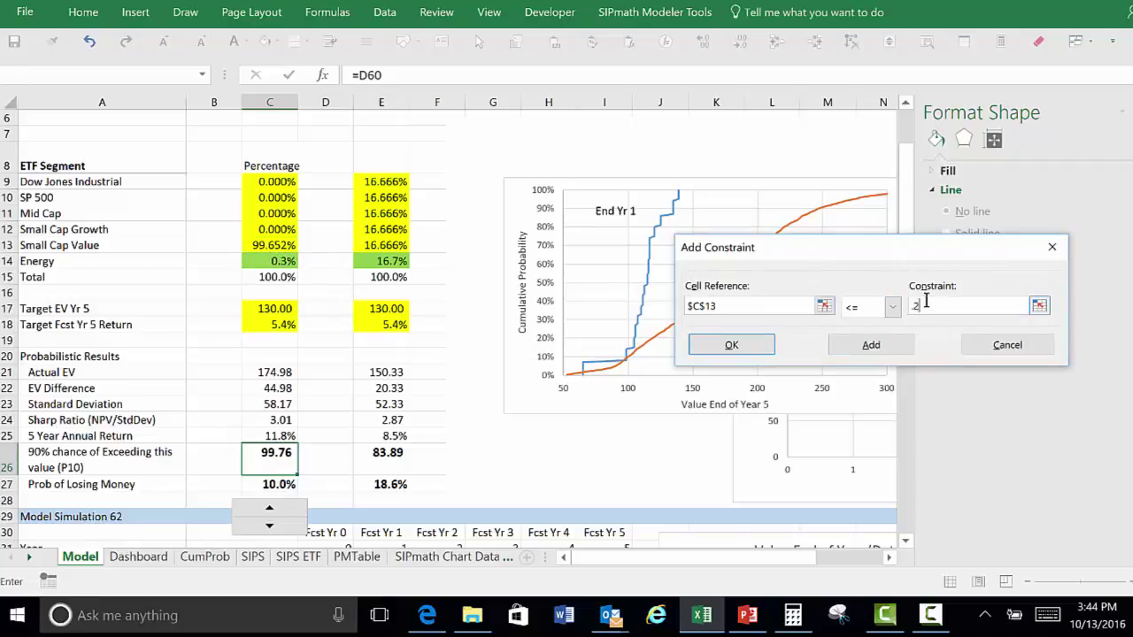
type("5")
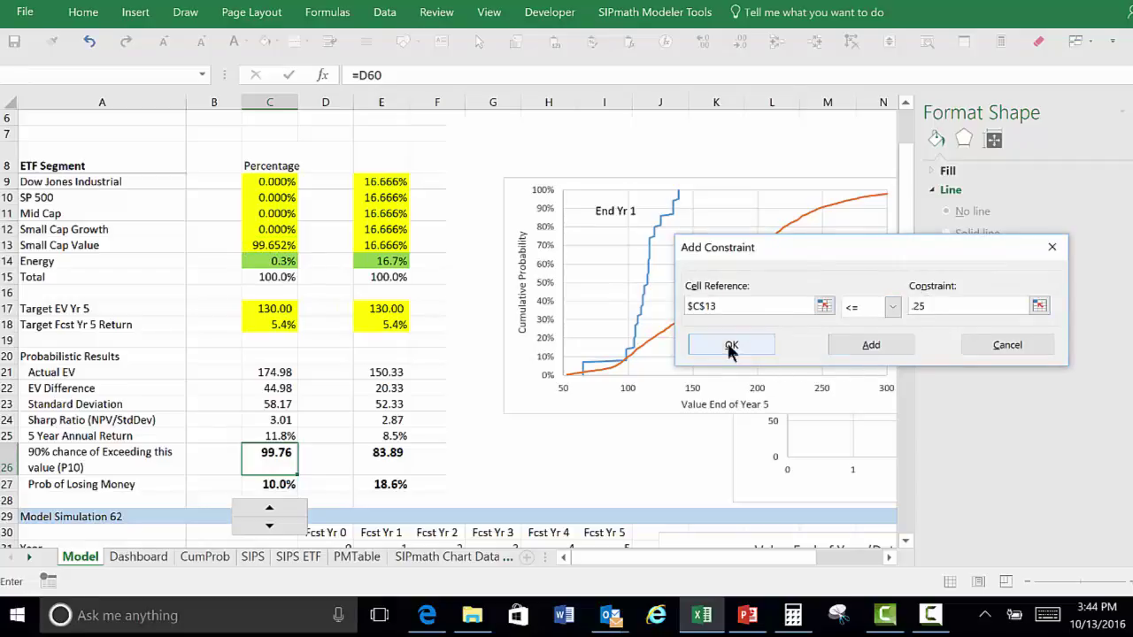
left_click(731, 345)
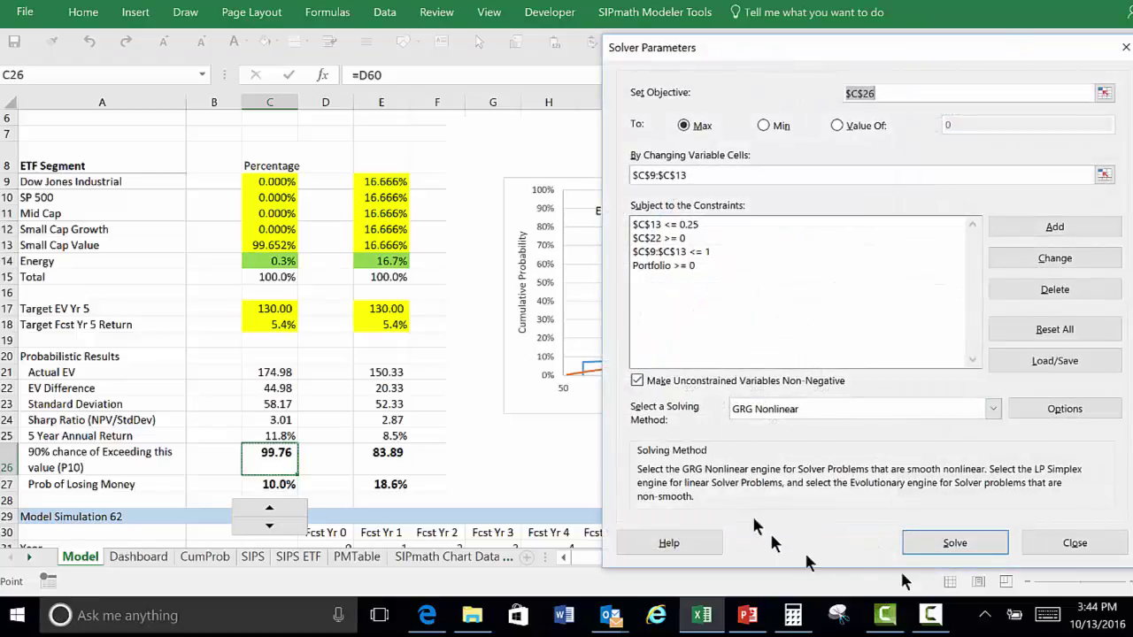
left_click(1077, 544)
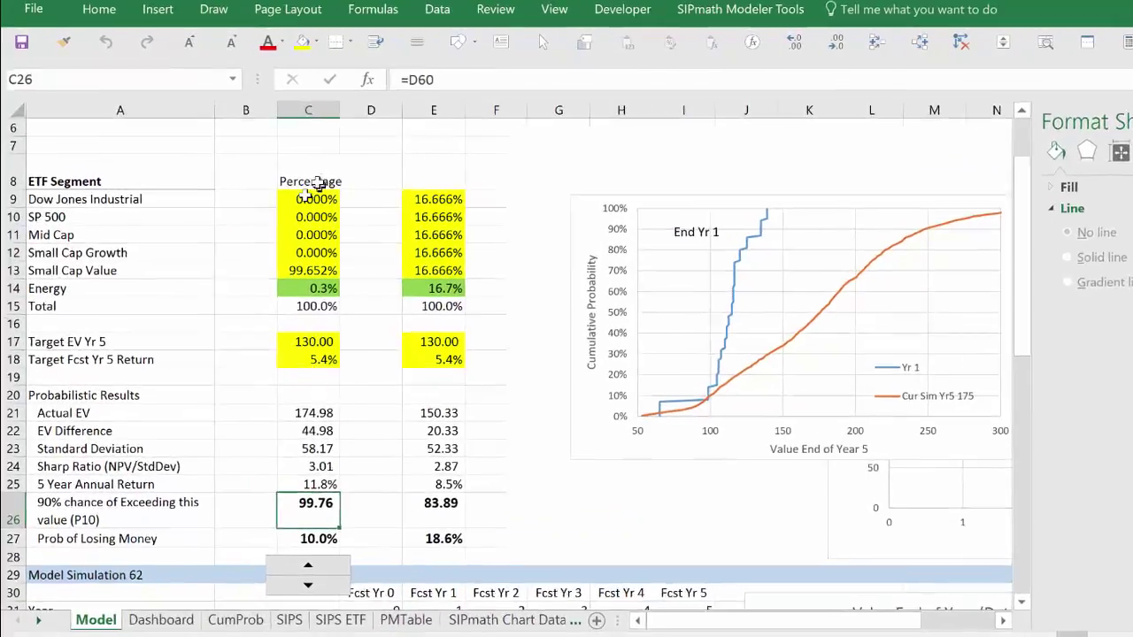
Step: Copy C9:C27 into column F from F9 as values, with formatting matching column E
left_click(273, 181)
left_click_drag(345, 219, 322, 592)
key("ctrl+c")
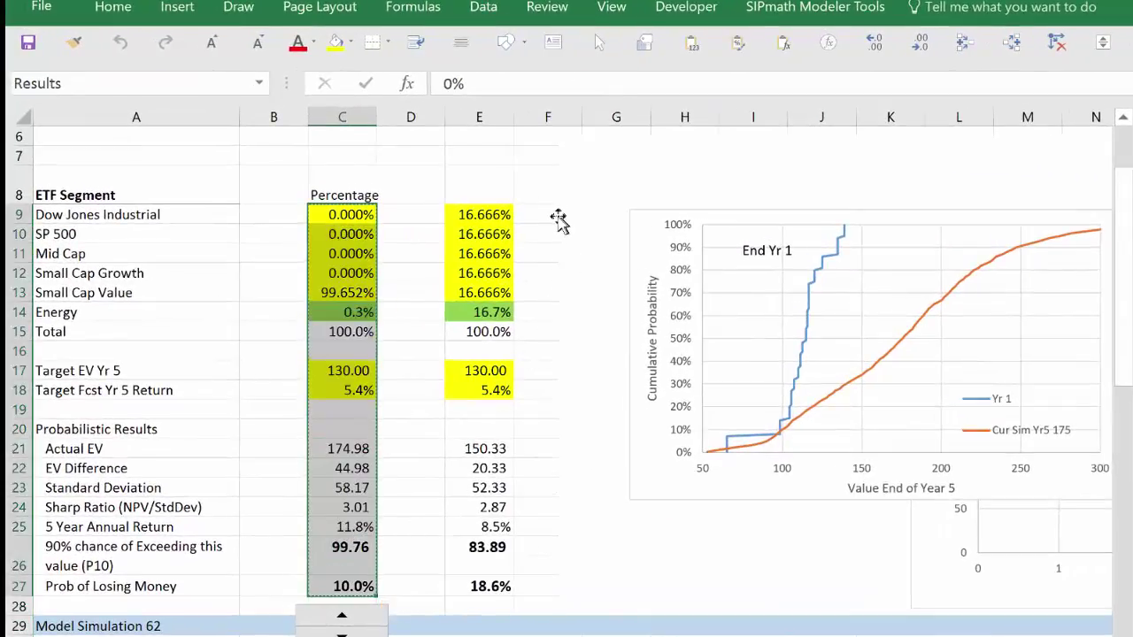
left_click(548, 215)
key("ctrl+v")
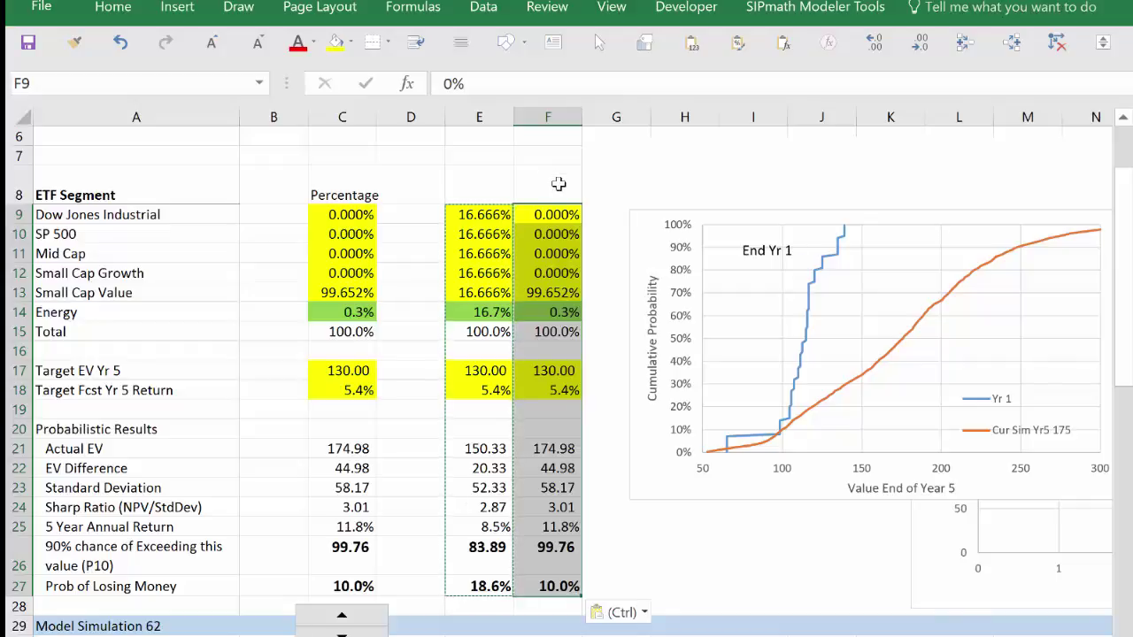
Step: Run Solver to maximize P10 in C26 under the 25% Small Cap Value limit, and keep the solution
left_click_drag(384, 190, 384, 177)
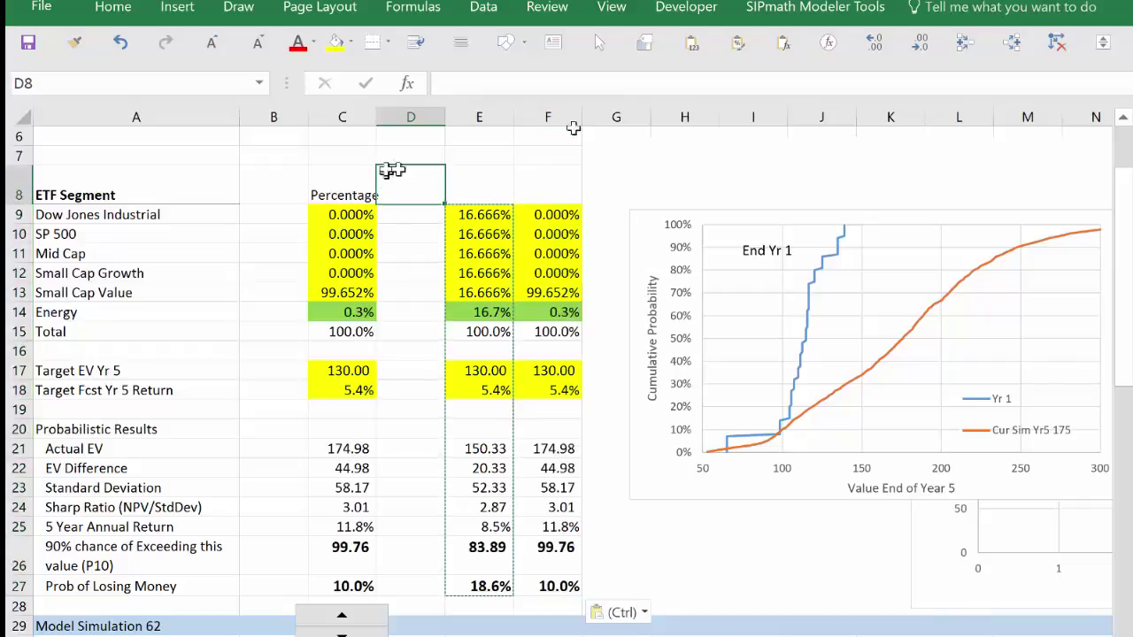
left_click(483, 9)
left_click(1129, 48)
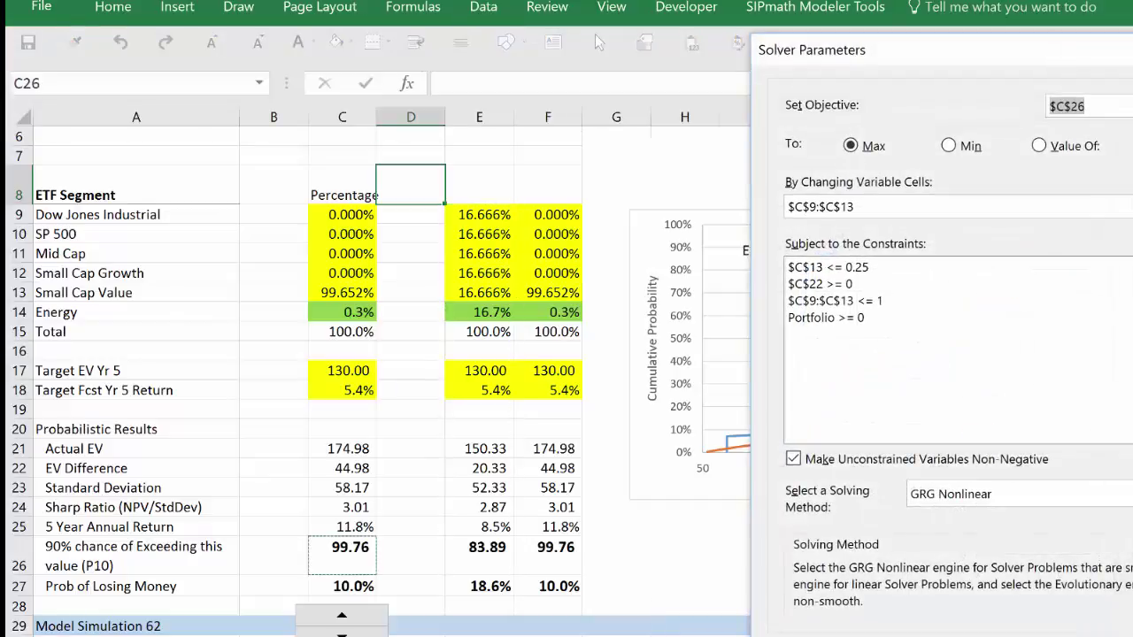
key("Return")
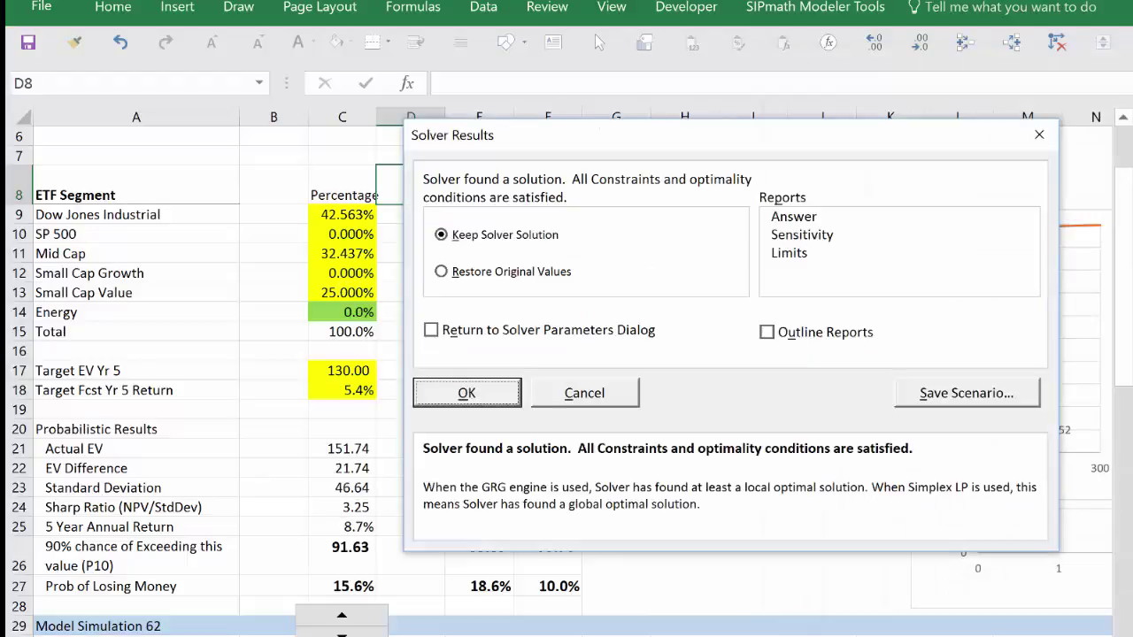
left_click(503, 392)
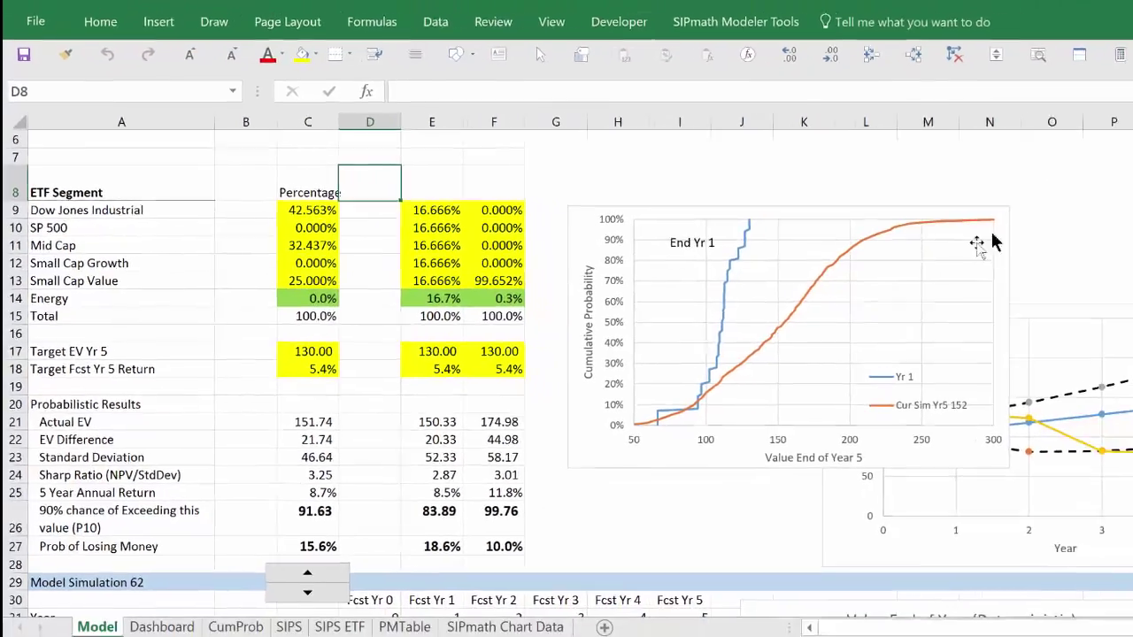
Step: Show the Max P10 series in the cumulative probability chart alongside Yr 1 and the current simulation
left_click(1100, 226)
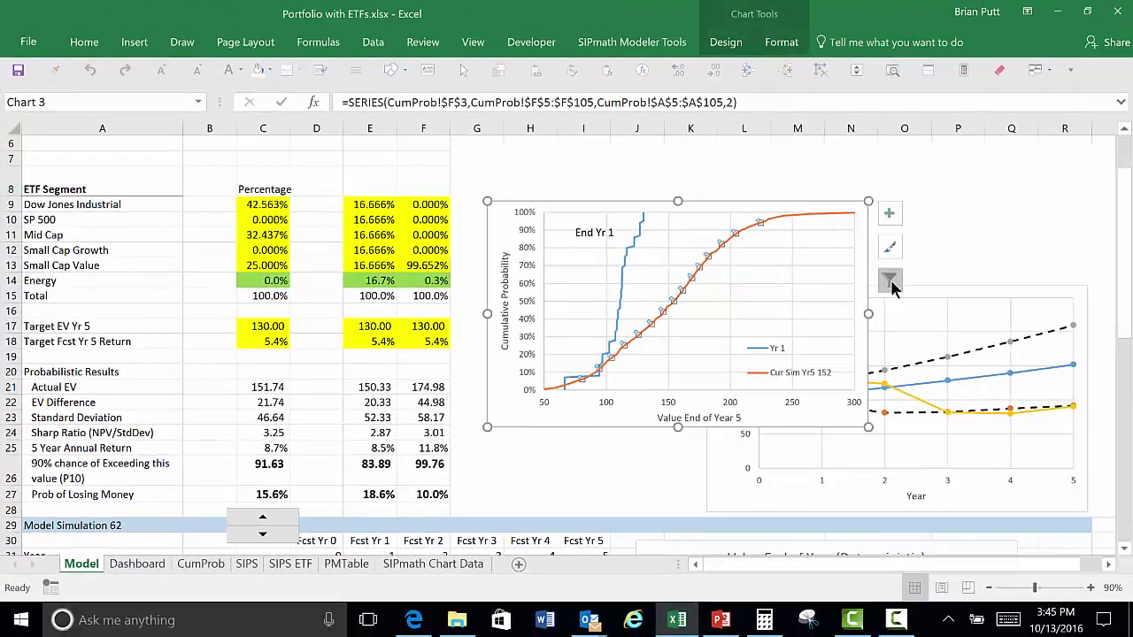
left_click(890, 282)
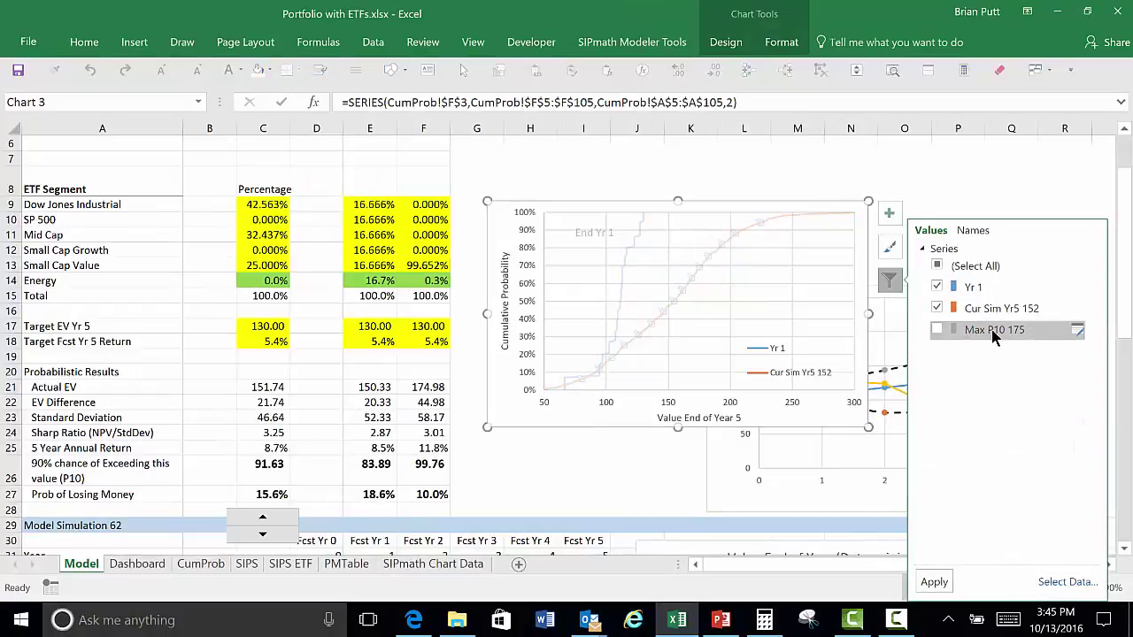
left_click(937, 329)
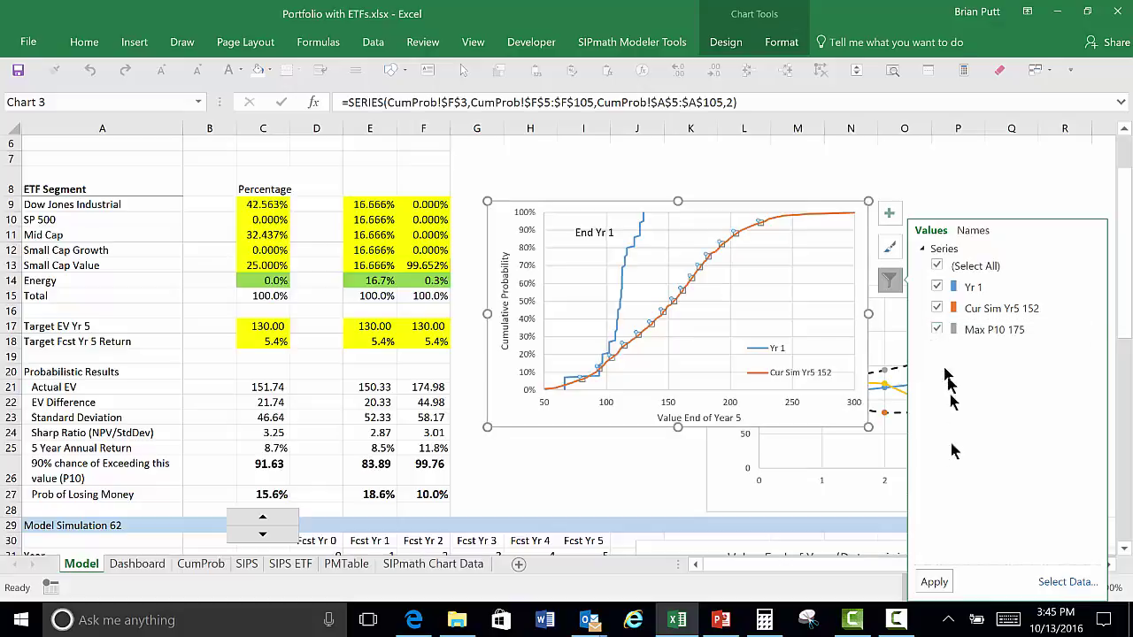
left_click(935, 582)
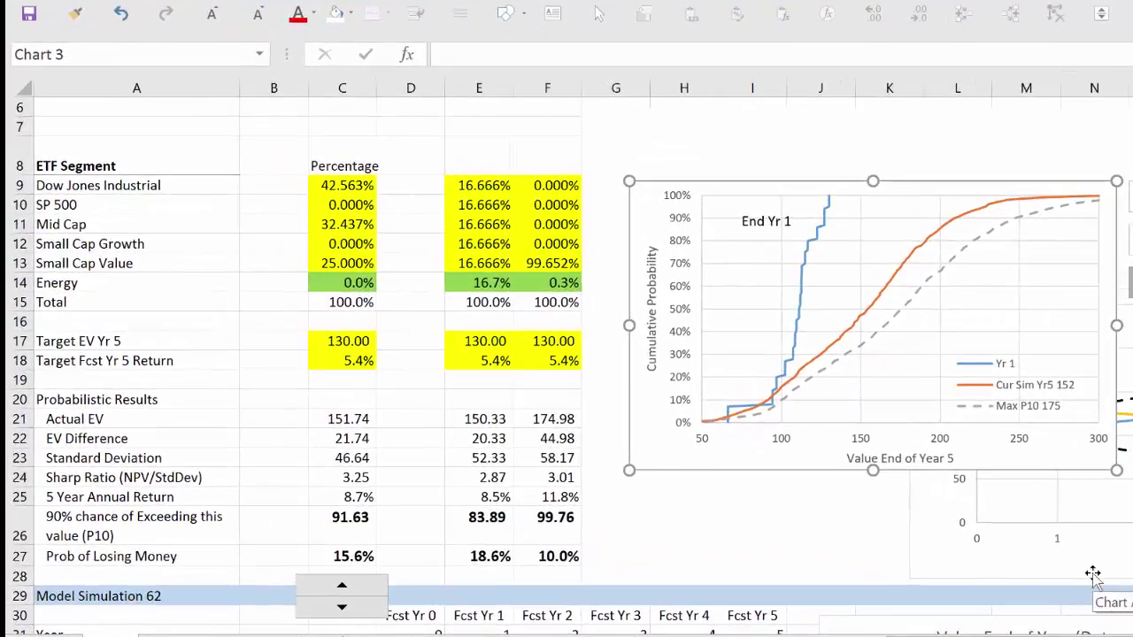
Step: Examine the Actual EV in F21 and compare the Max P10 curve with the current simulation curve around their midpoints
left_click(542, 419)
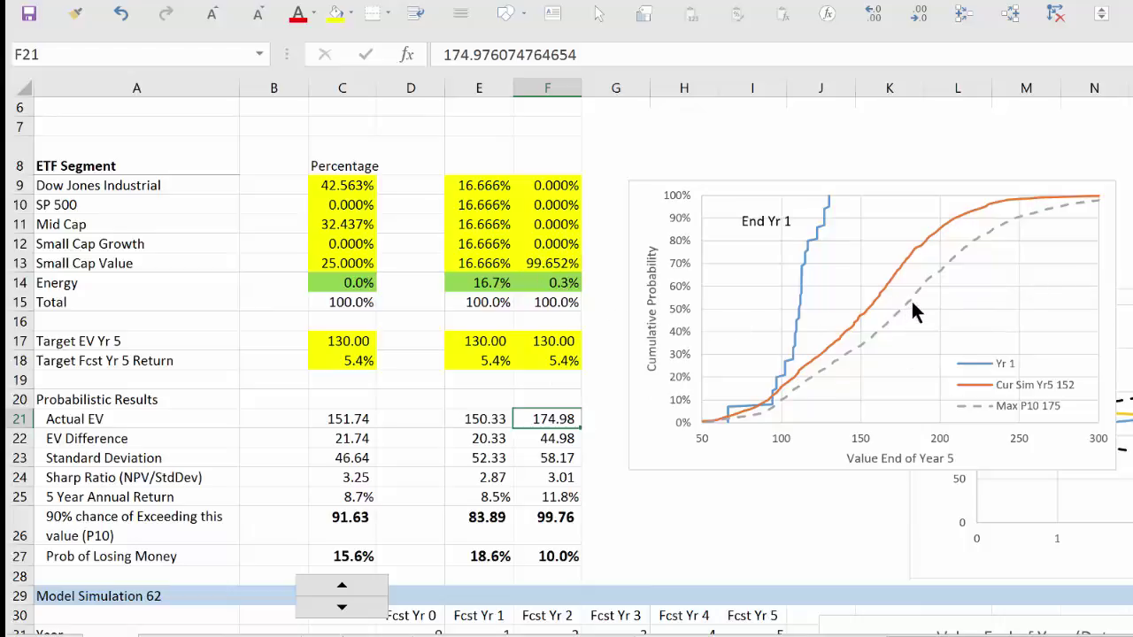
mouse_move(913, 304)
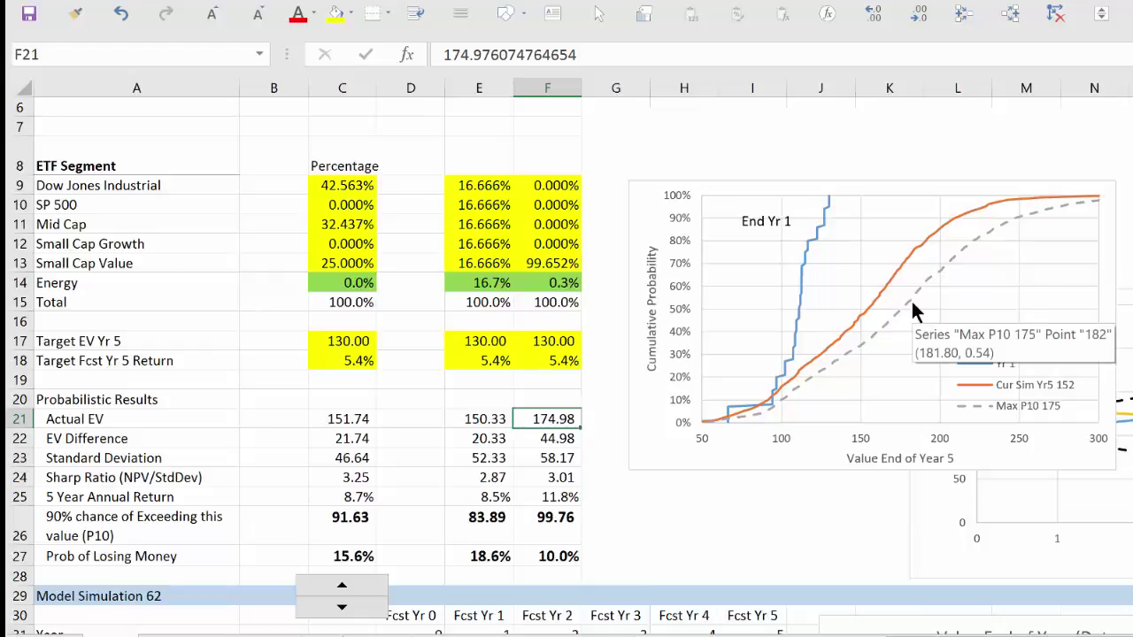
mouse_move(877, 300)
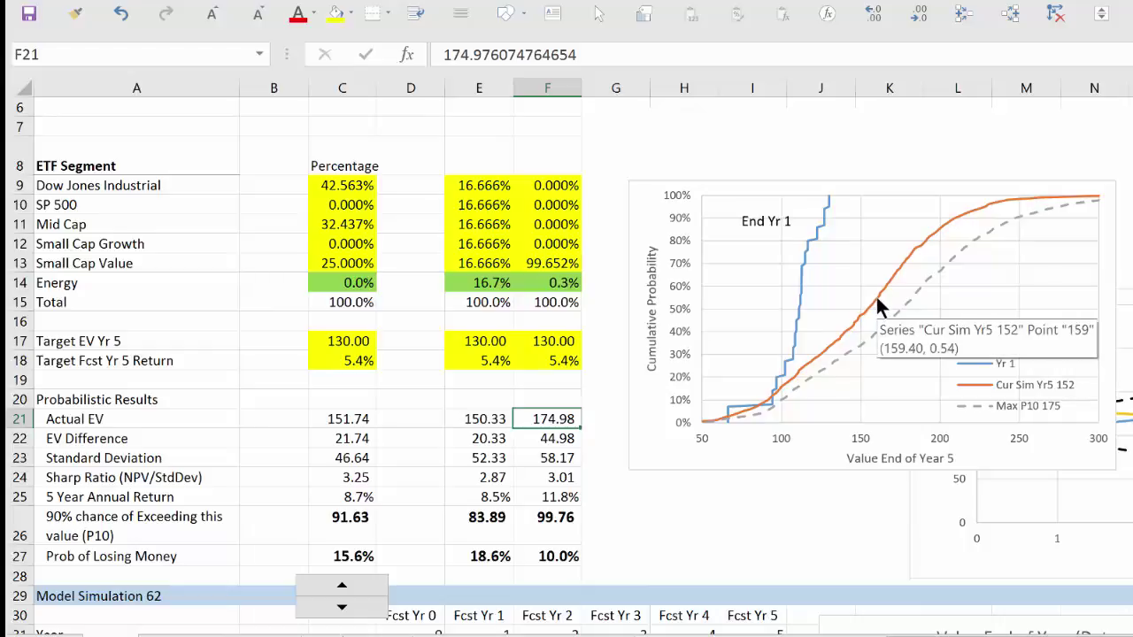